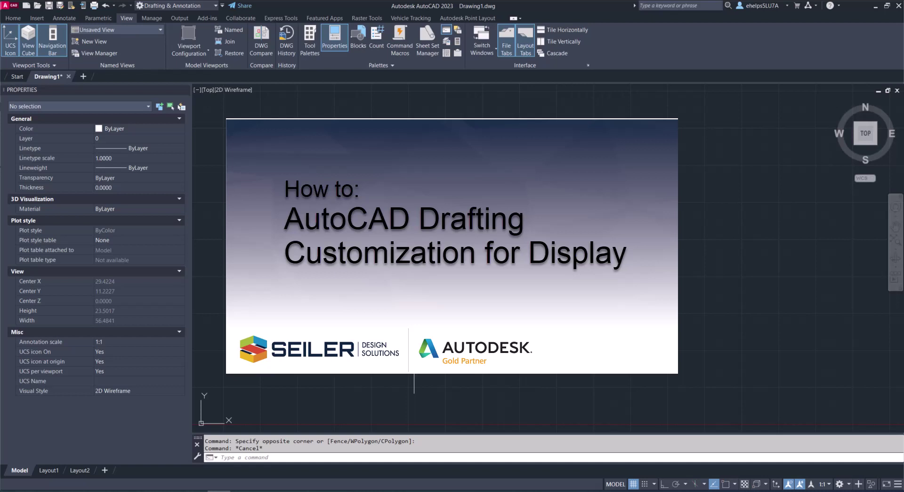
key(Caps_Lock)
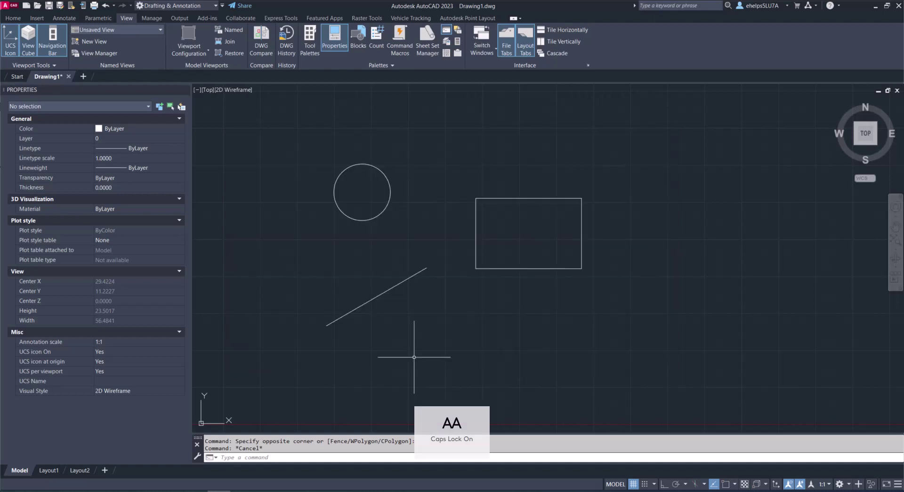
text(OPTIONS)
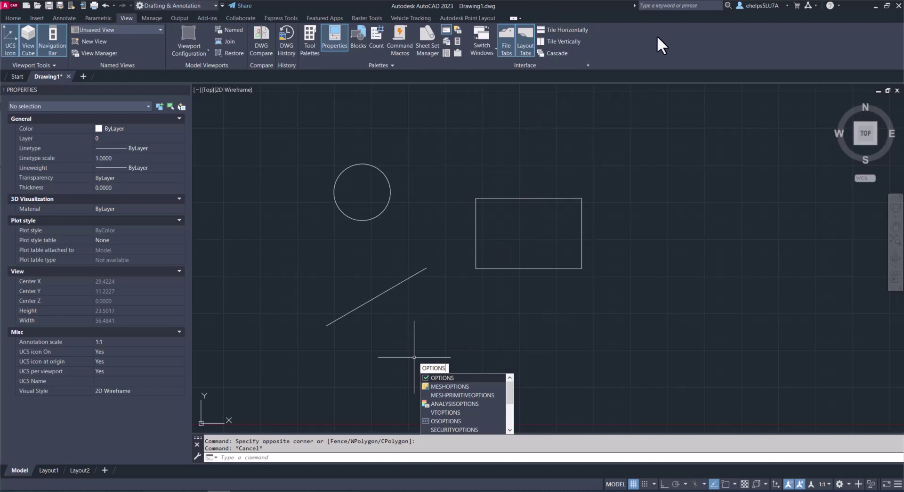
click(13, 19)
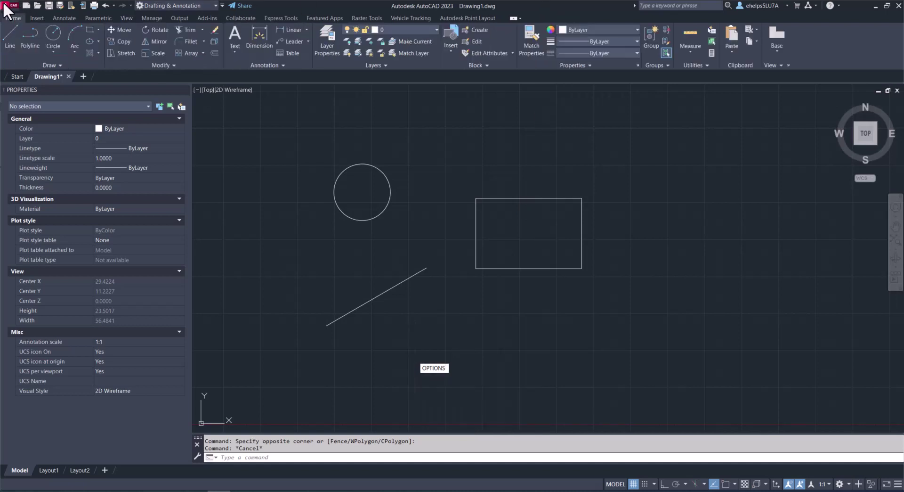
click(11, 5)
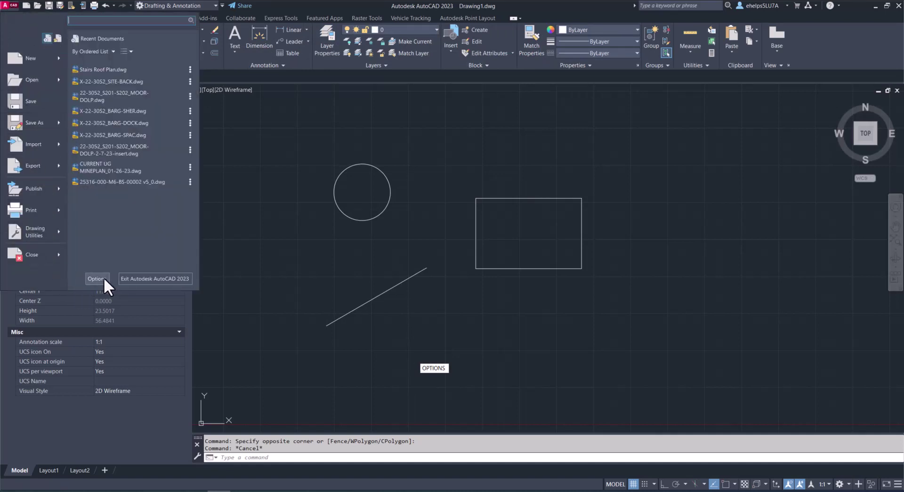
click(806, 46)
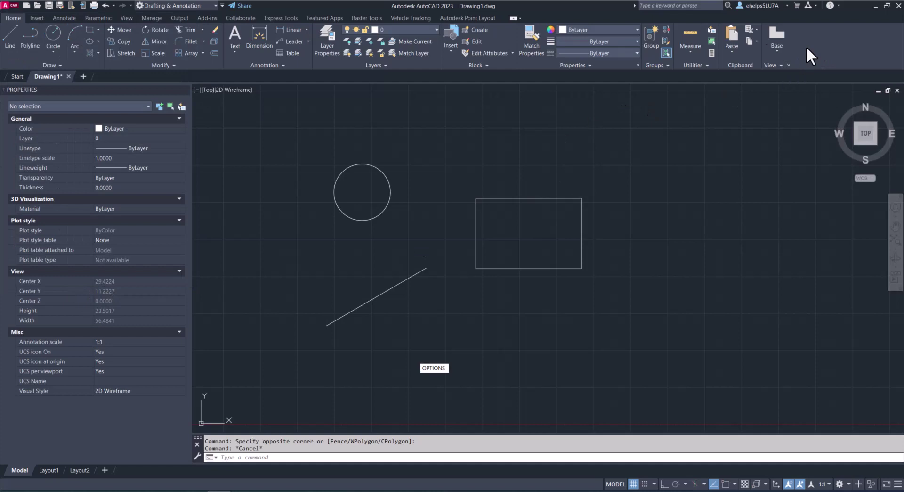
- Open the Options dialog, enlarge its window, and show the Display settings after a look at the Files settings
click(129, 18)
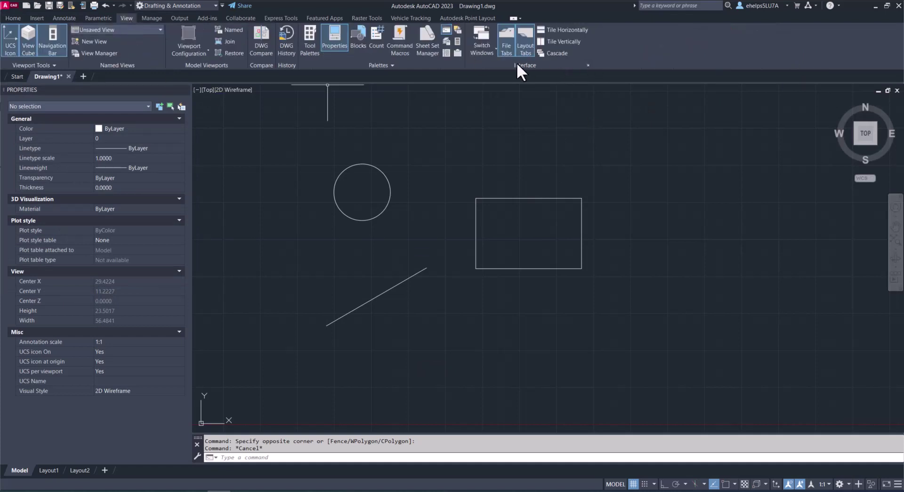
click(588, 64)
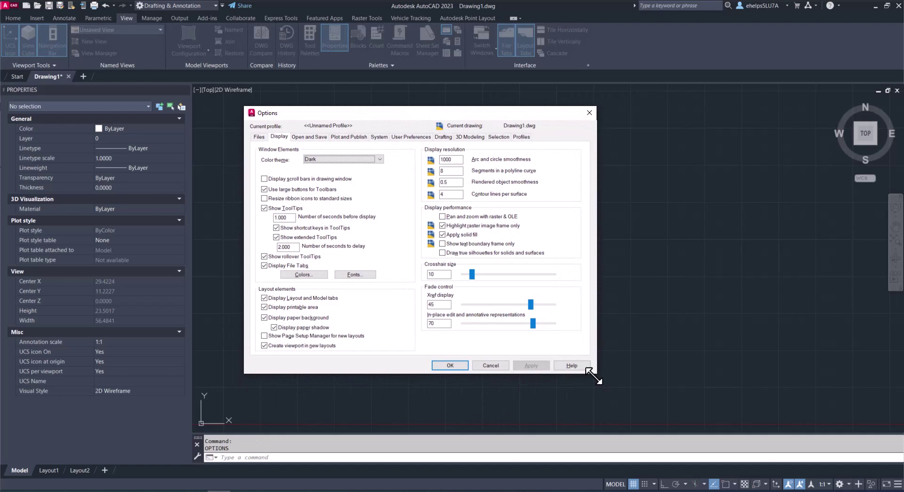
drag(596, 371, 654, 427)
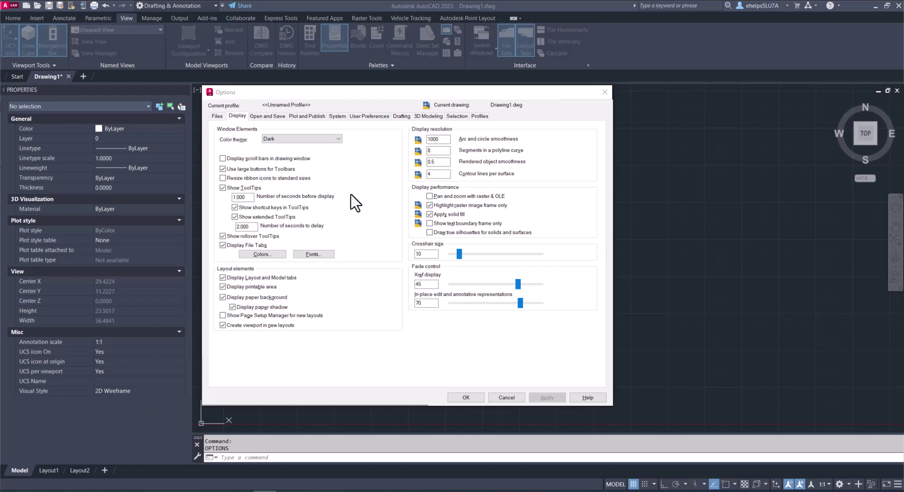
click(218, 117)
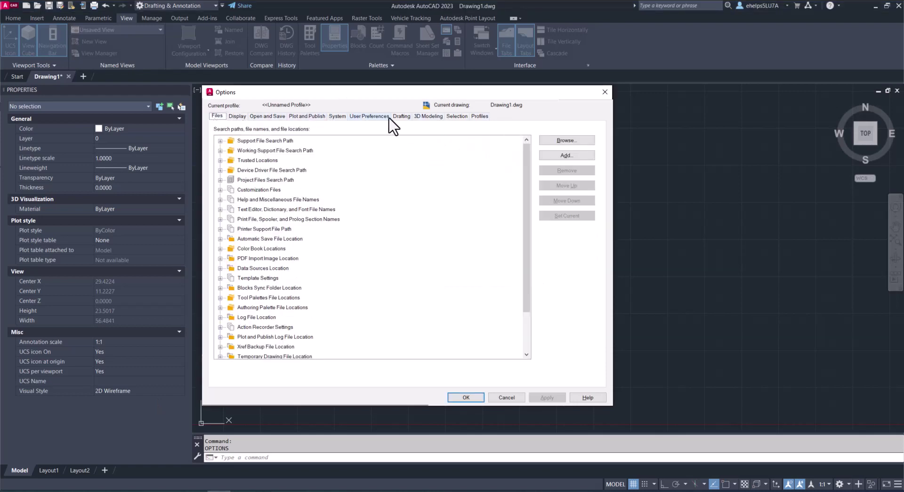
click(241, 117)
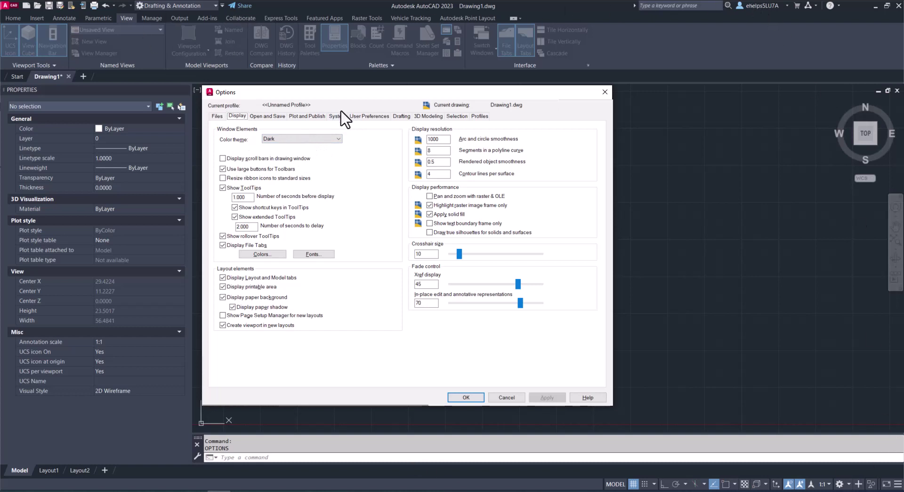
- Try out the Light color theme by applying it, and apply the Dark theme again
click(328, 139)
click(322, 152)
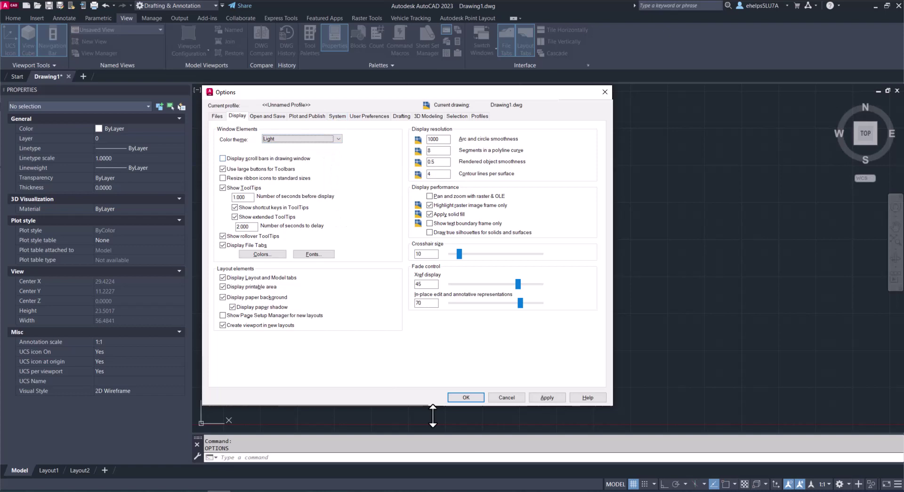
click(557, 398)
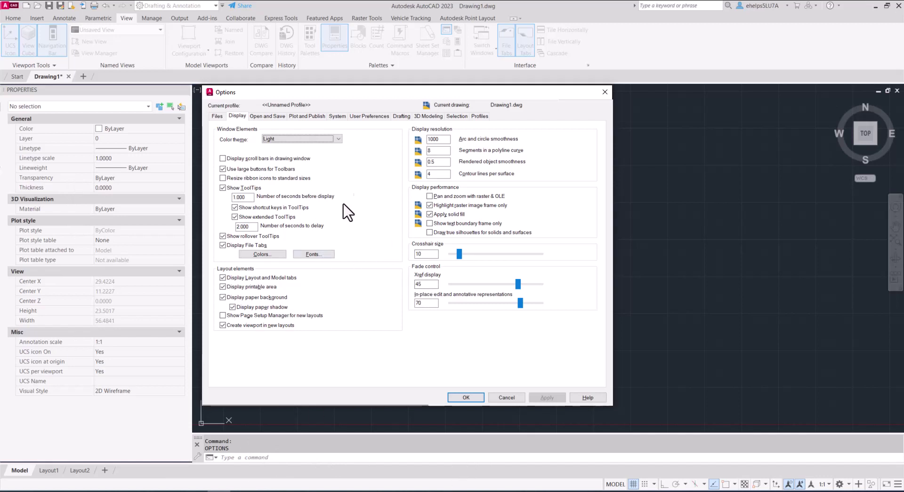
click(337, 139)
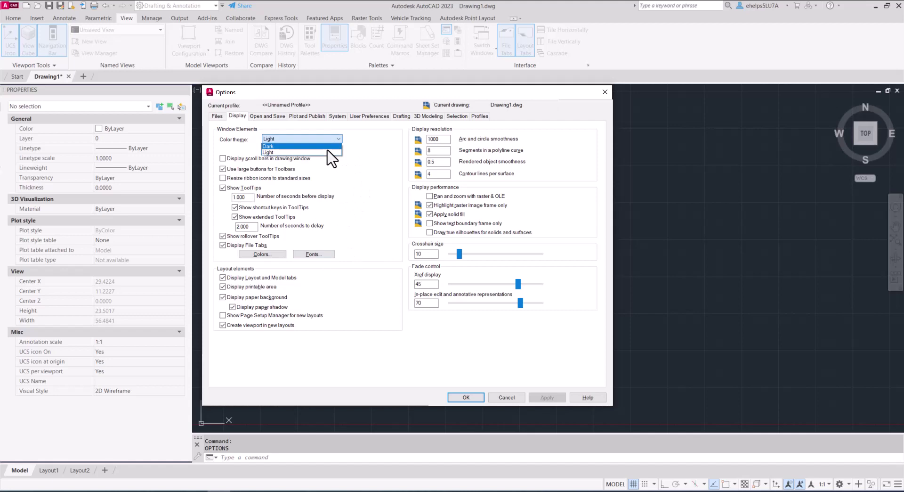
click(327, 145)
click(549, 396)
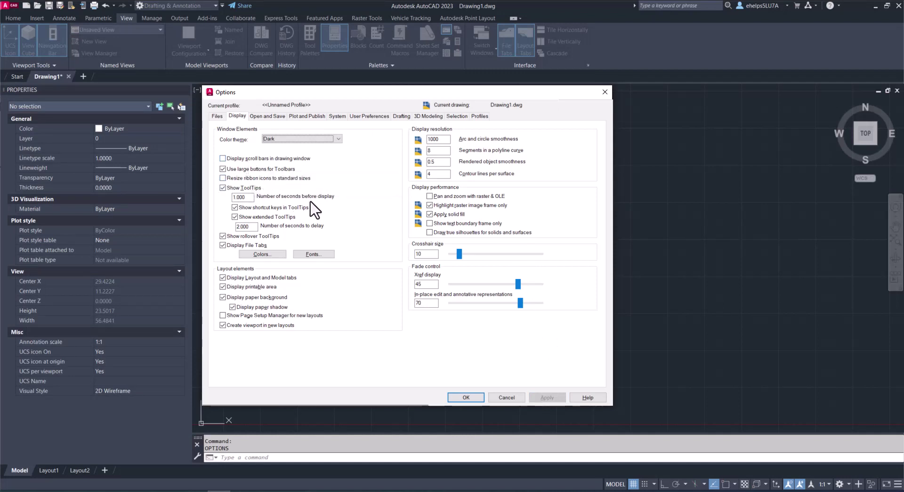
- Apply scroll bars to the drawing window, try them out, and turn them off again
click(222, 160)
click(223, 169)
click(546, 398)
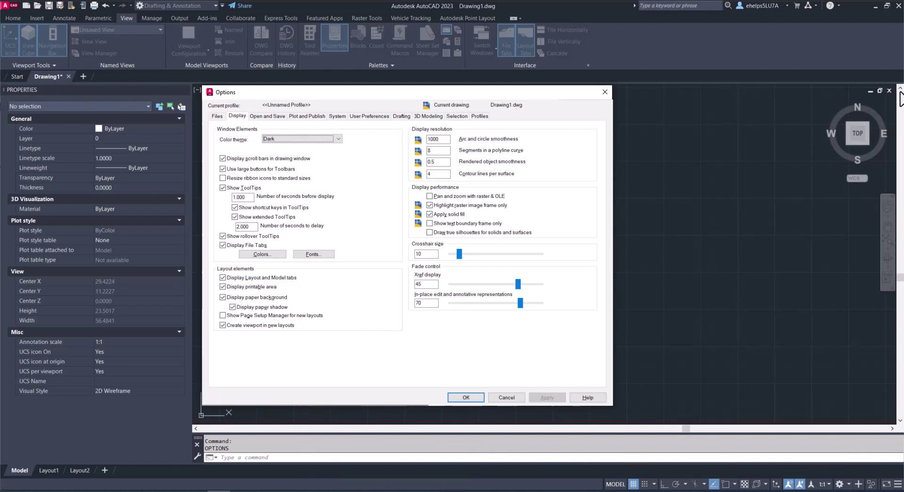
click(900, 263)
click(222, 159)
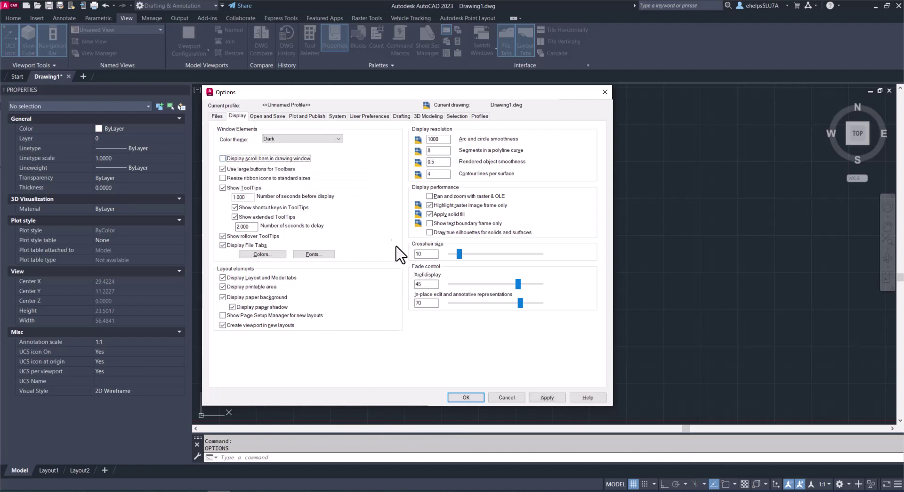
click(550, 400)
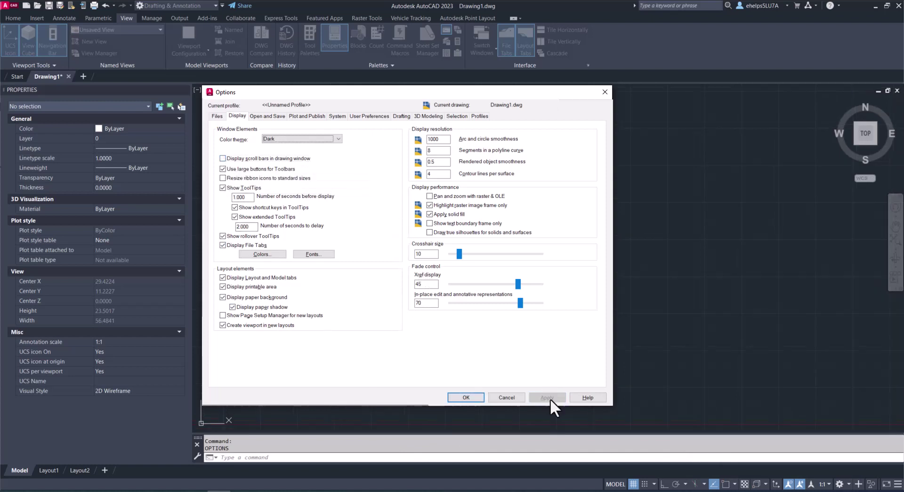
- Switch Show ToolTips off and back on, and accept the display options
click(233, 187)
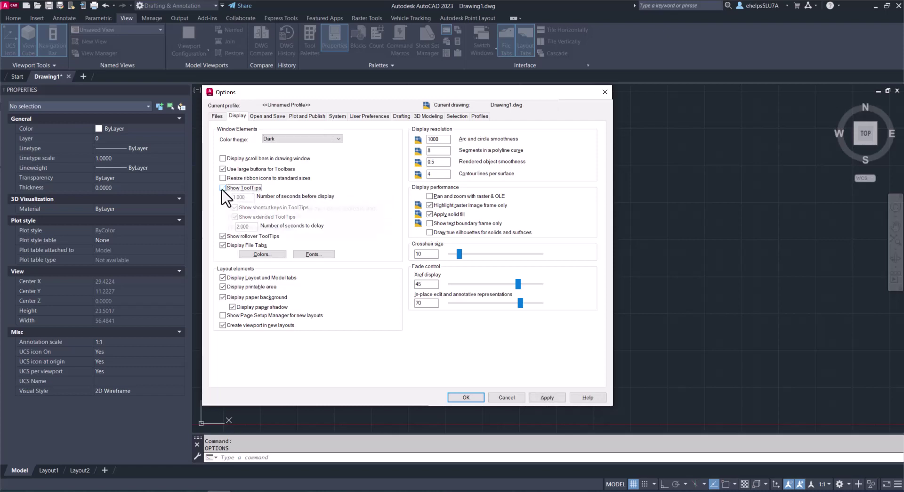
click(223, 187)
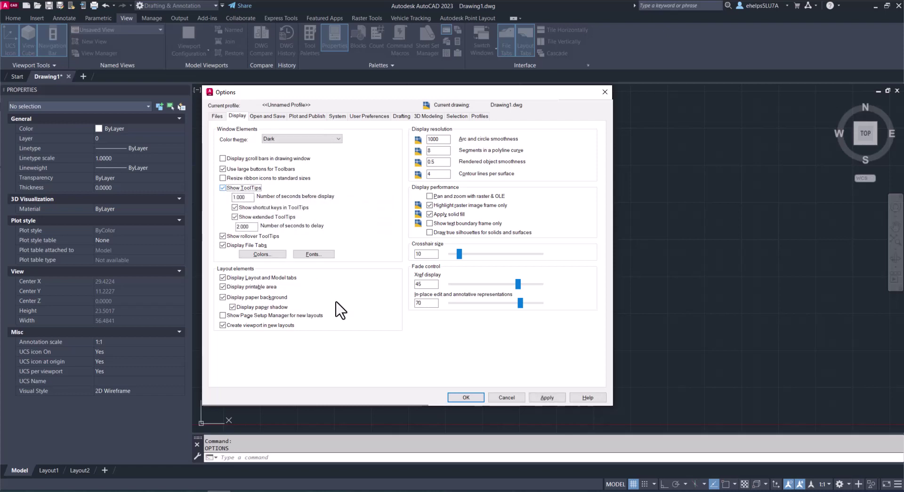
click(468, 396)
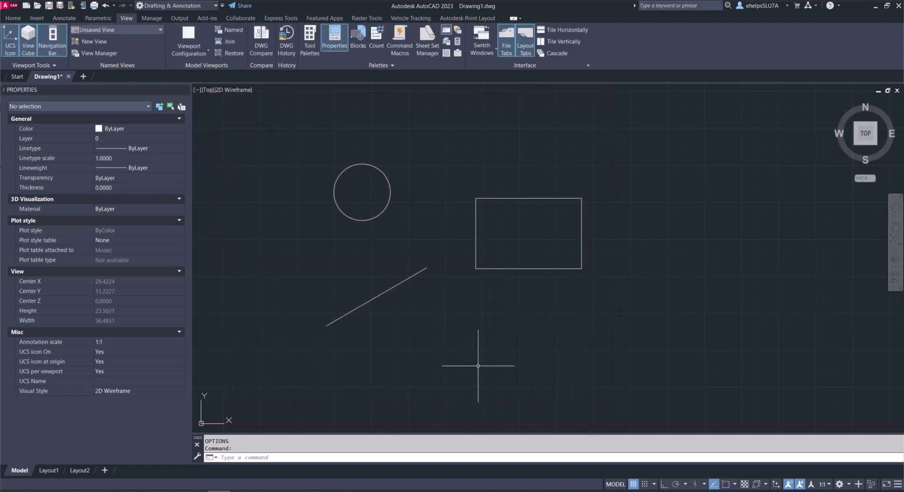
- Reopen the Options dialog with the OP command and select the seconds-to-delay value for extended ToolTips
right_click(225, 41)
click(311, 279)
text(OP)
key(Return)
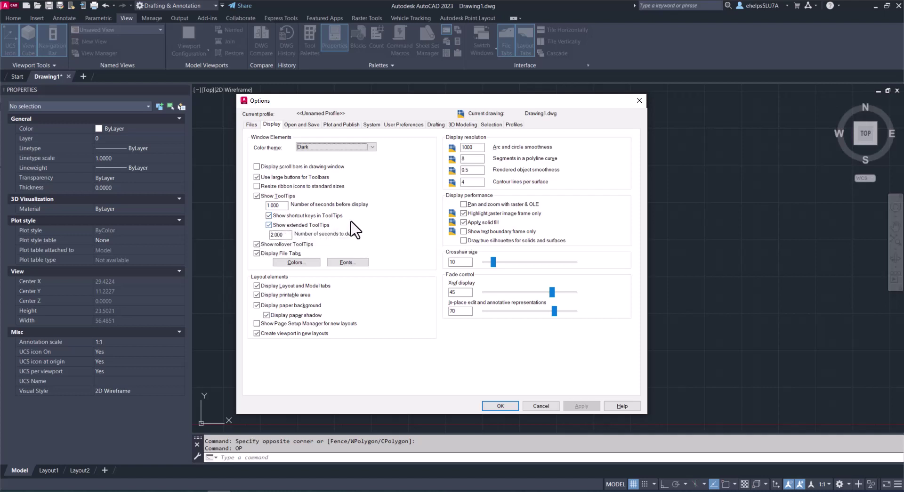
click(269, 225)
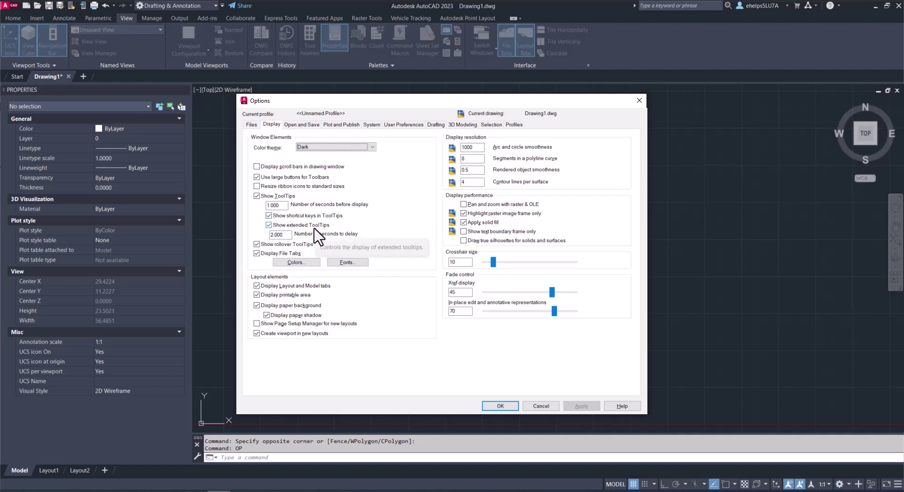
drag(288, 234, 254, 229)
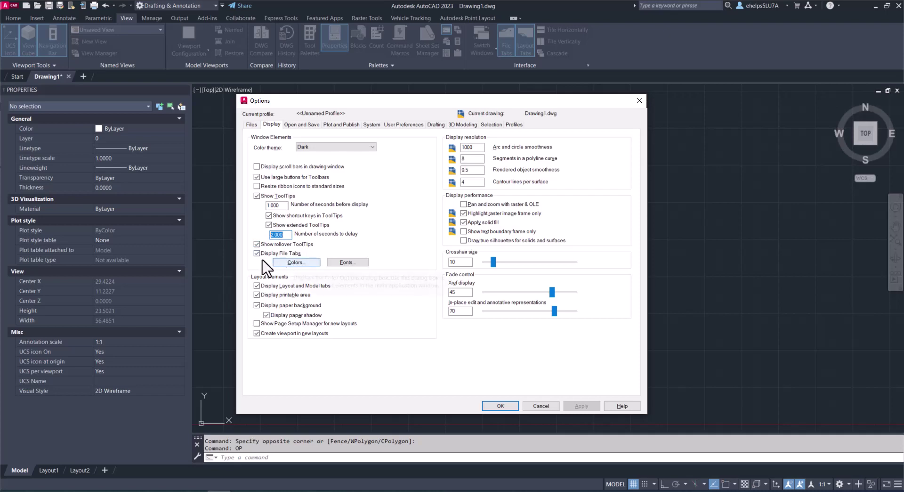
- Open the Drawing Window Colors settings from the display options
click(294, 262)
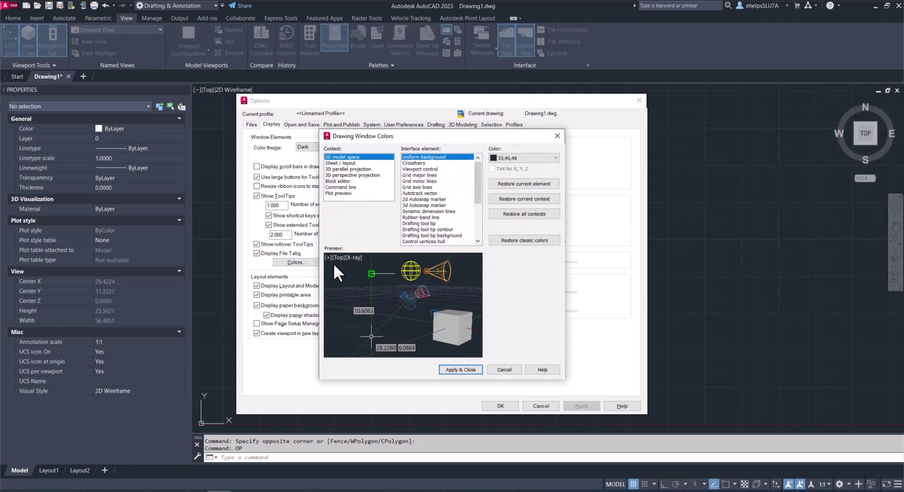
click(506, 370)
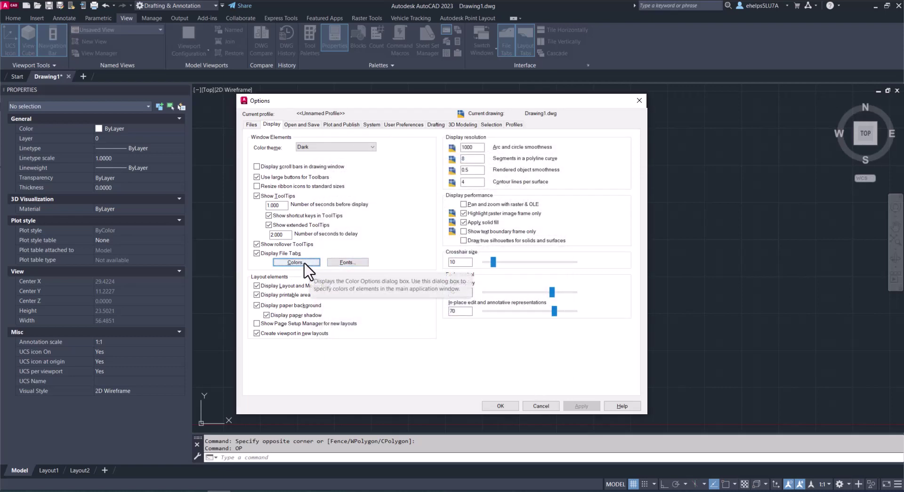
click(307, 262)
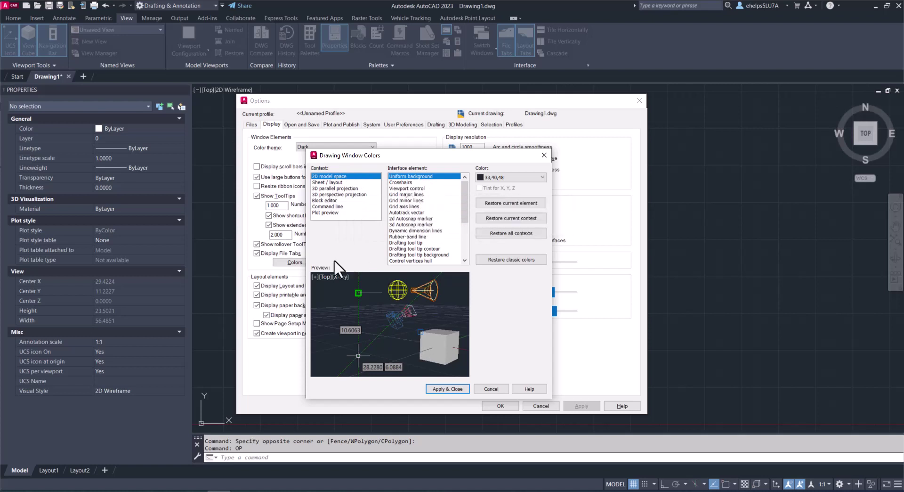
- Try Magenta as the uniform background color of 2D model space and set it back to 33,40,48
click(520, 178)
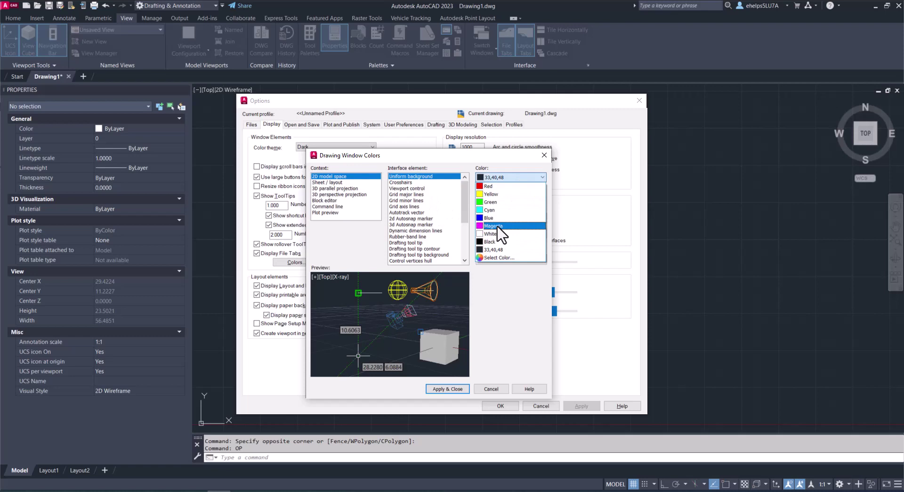
click(500, 228)
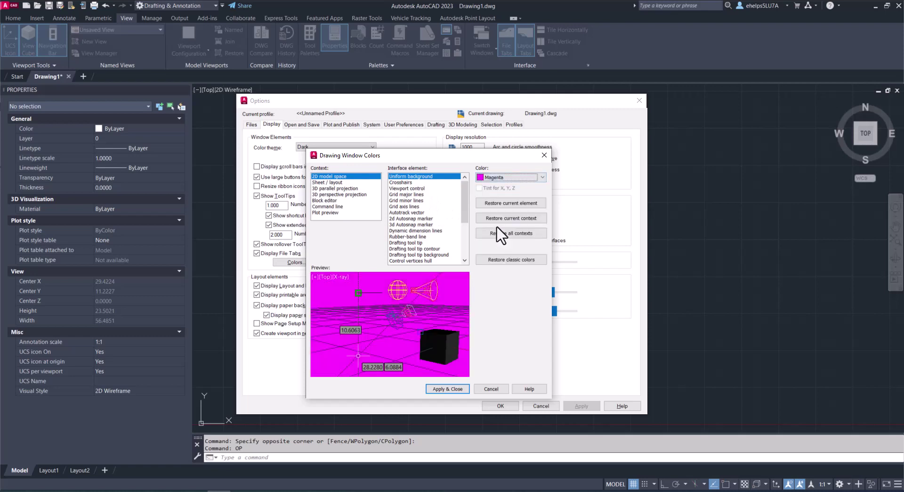
click(506, 177)
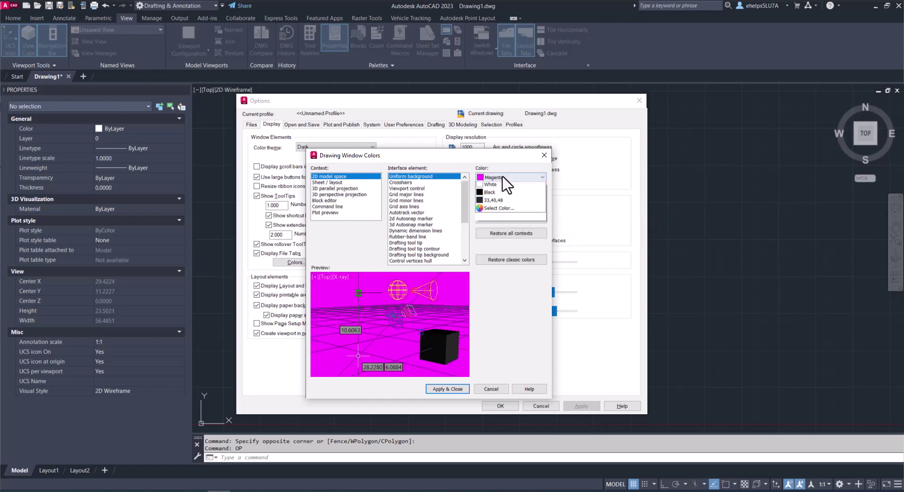
click(501, 249)
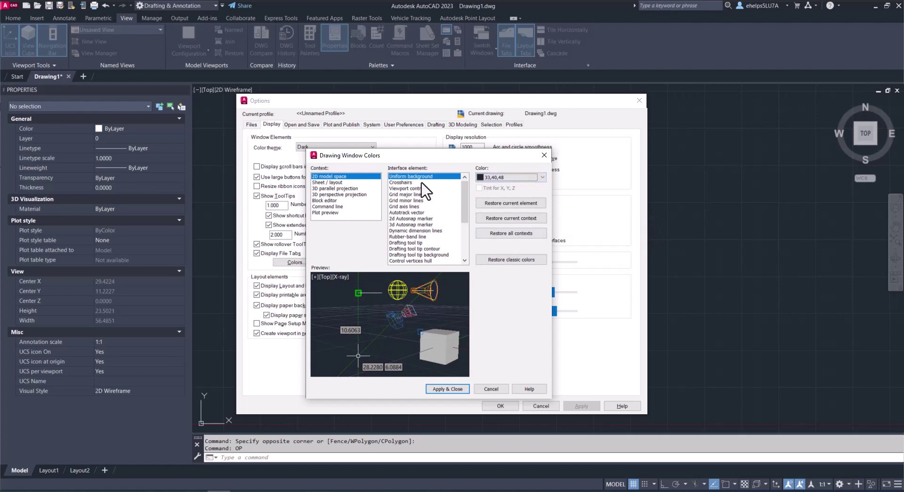
- Try Magenta as the crosshairs color of 2D model space and set it back to White
click(410, 182)
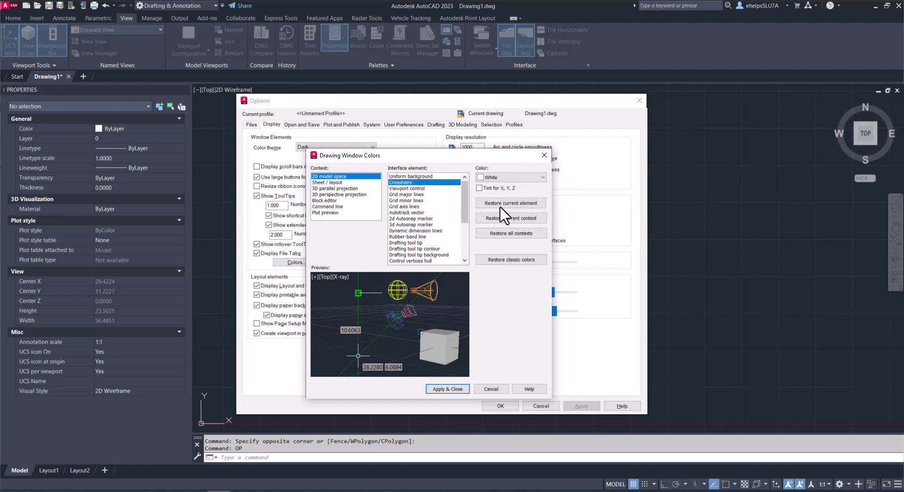
click(521, 177)
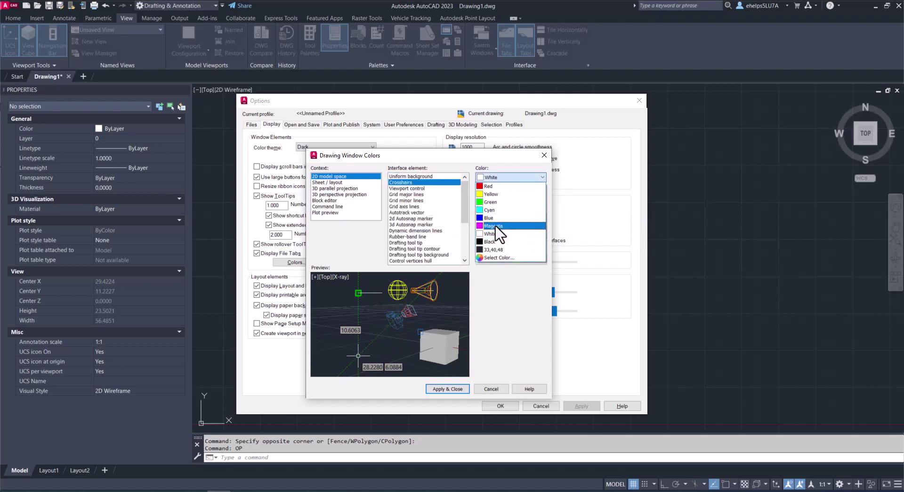
click(494, 225)
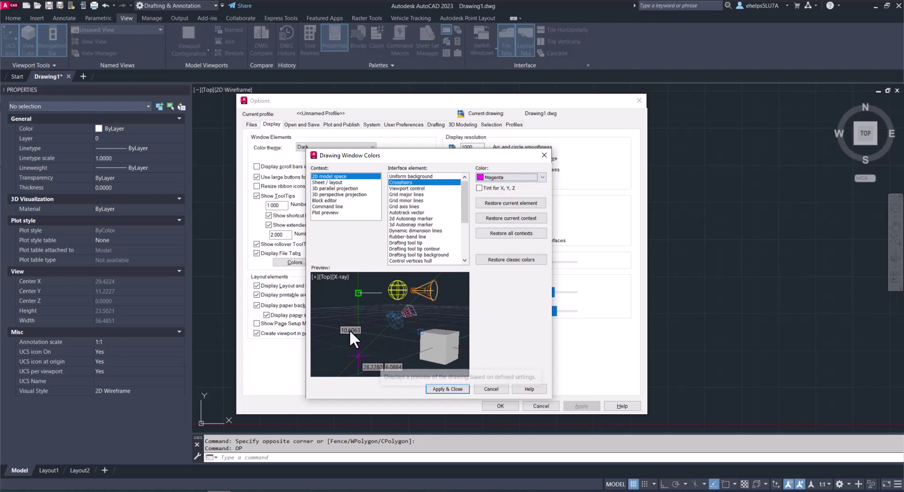
click(543, 177)
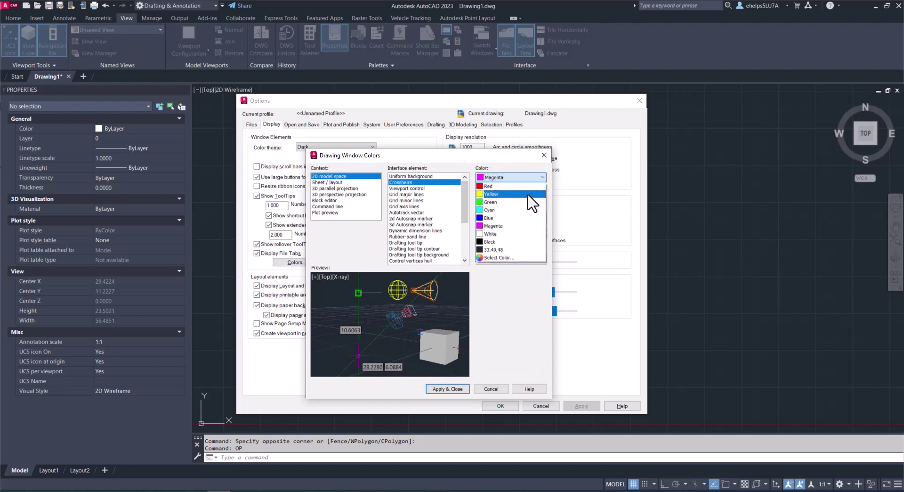
click(530, 241)
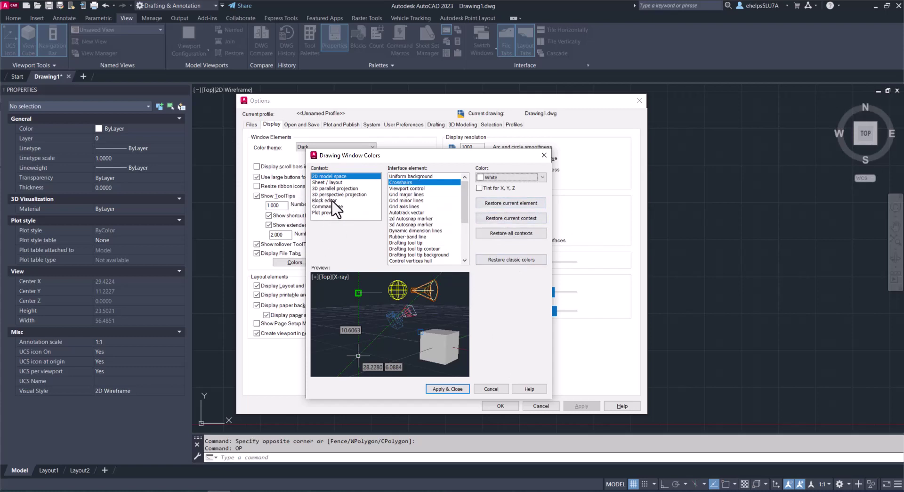
- Examine the color settings of the sheet/layout, 3D parallel, 3D perspective, block editor, command line and plot preview contexts, leaving them unchanged
click(334, 183)
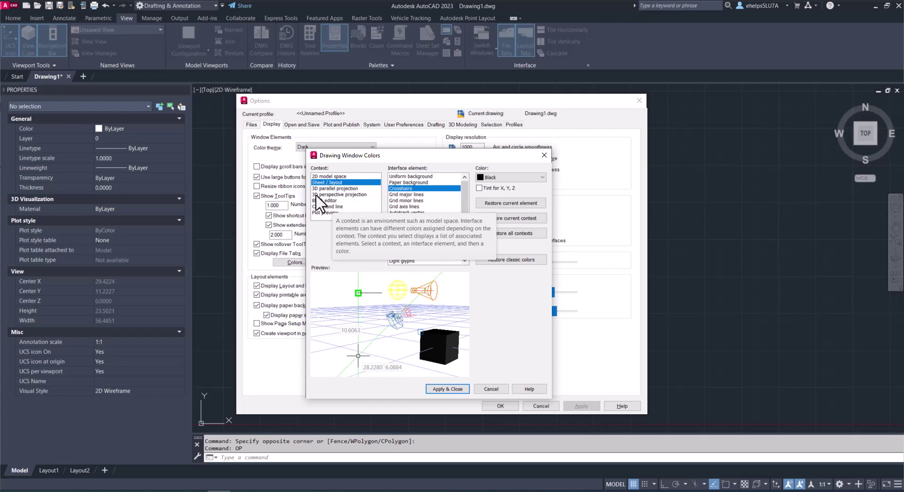
click(325, 188)
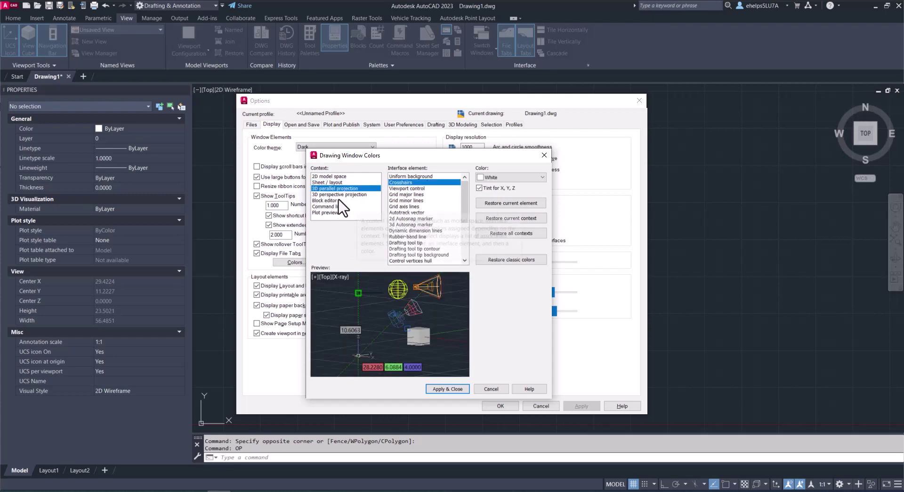
click(330, 194)
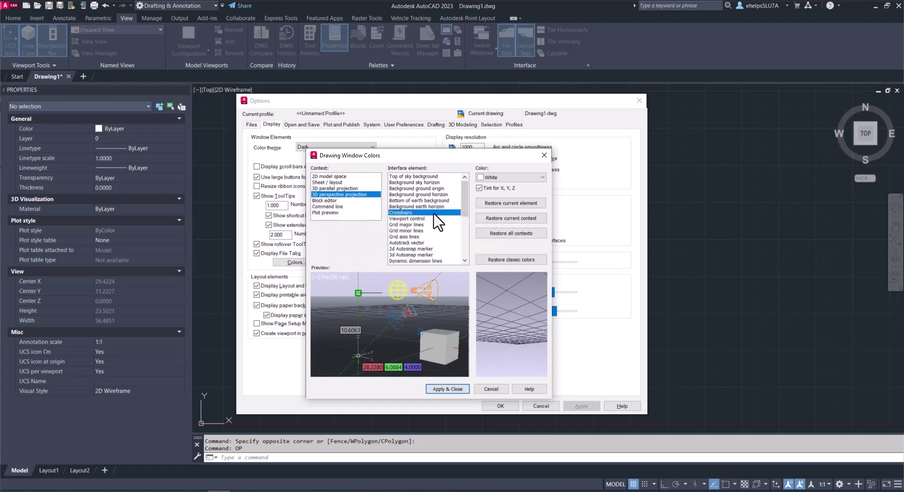
click(330, 200)
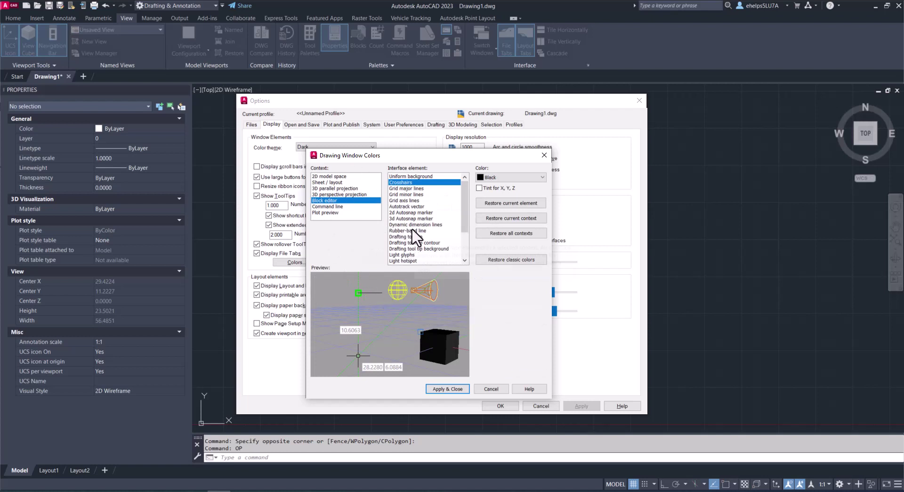
click(330, 206)
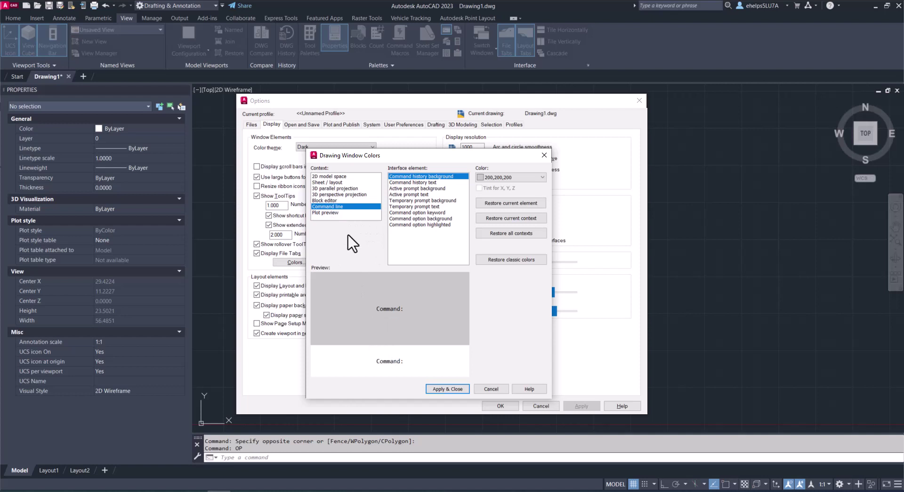
click(329, 213)
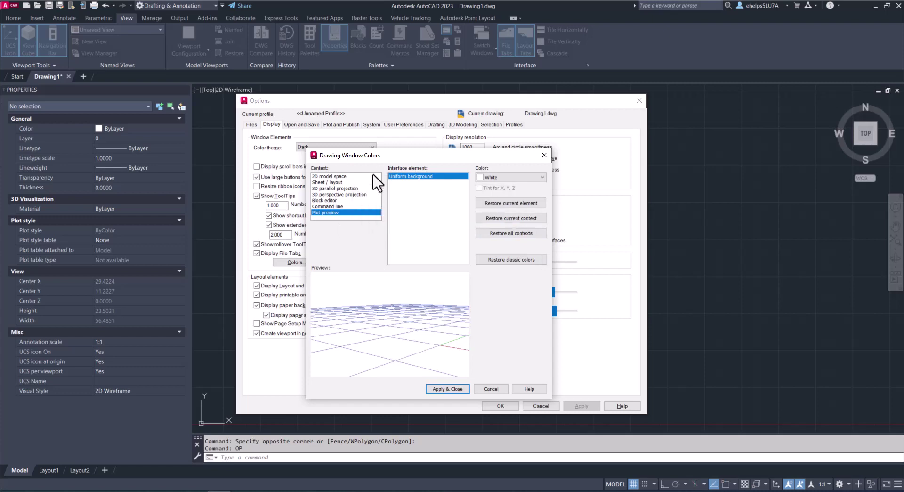
click(494, 389)
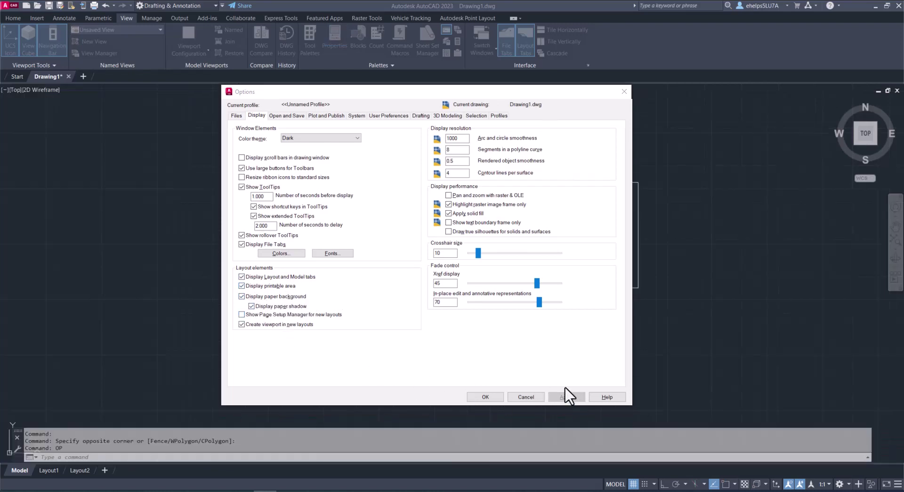
- Close the Options dialog, switch to Layout1 and add a new layout to the drawing
click(499, 395)
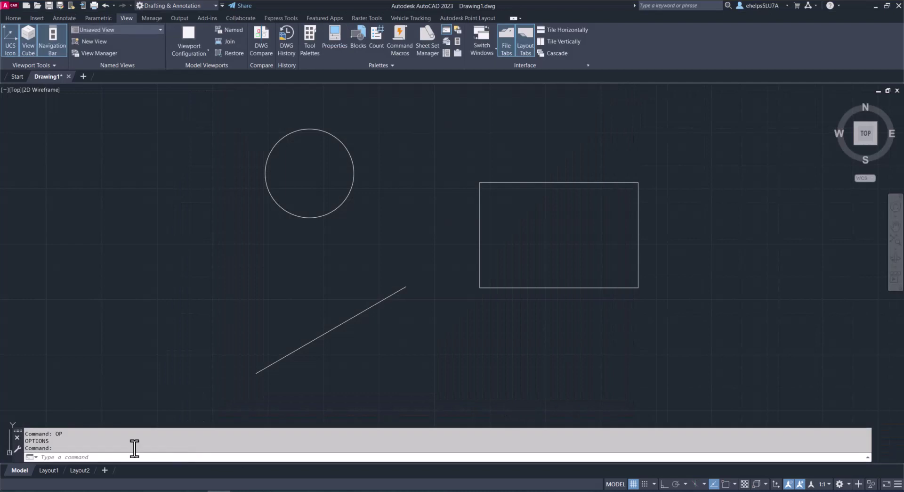
click(45, 471)
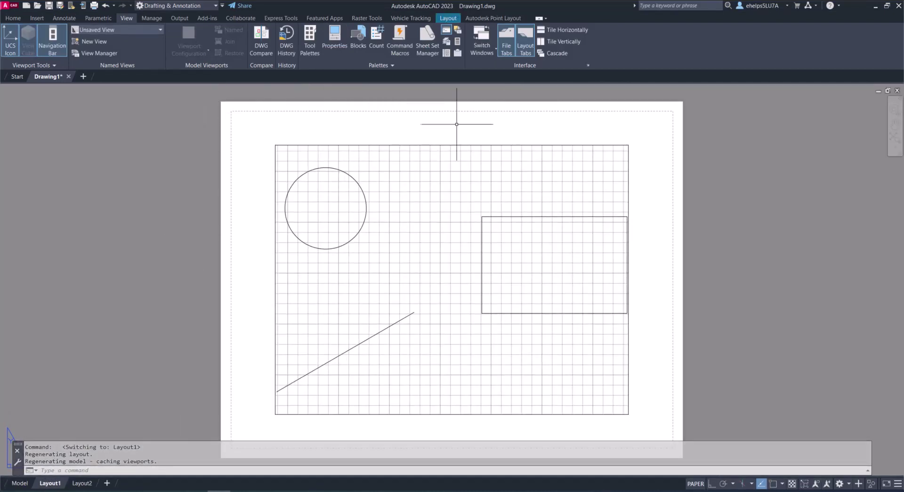
right_click(42, 485)
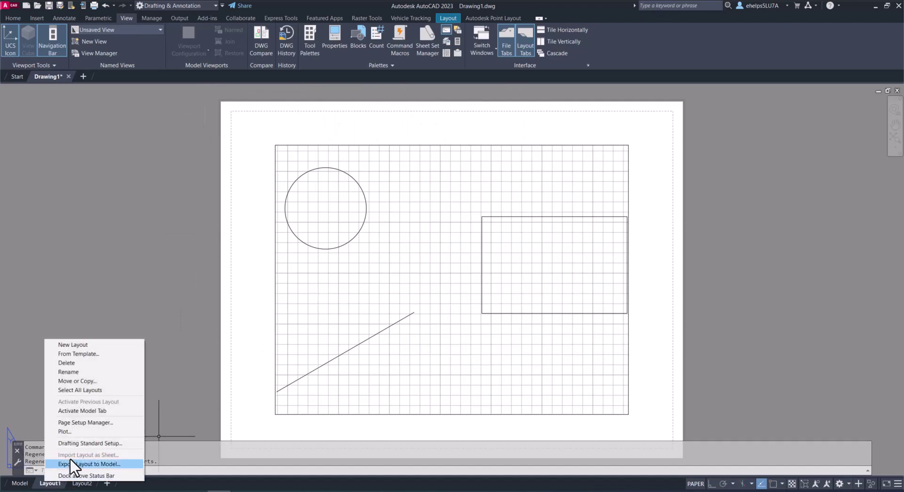
click(101, 424)
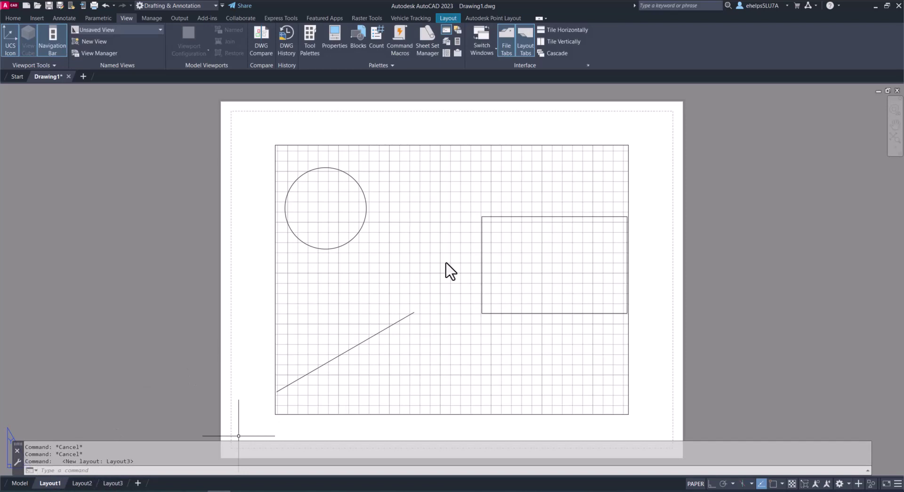
- Return to model space and try a crosshair size of 74 in the display options opened with the OP command
click(18, 483)
text(op)
key(Return)
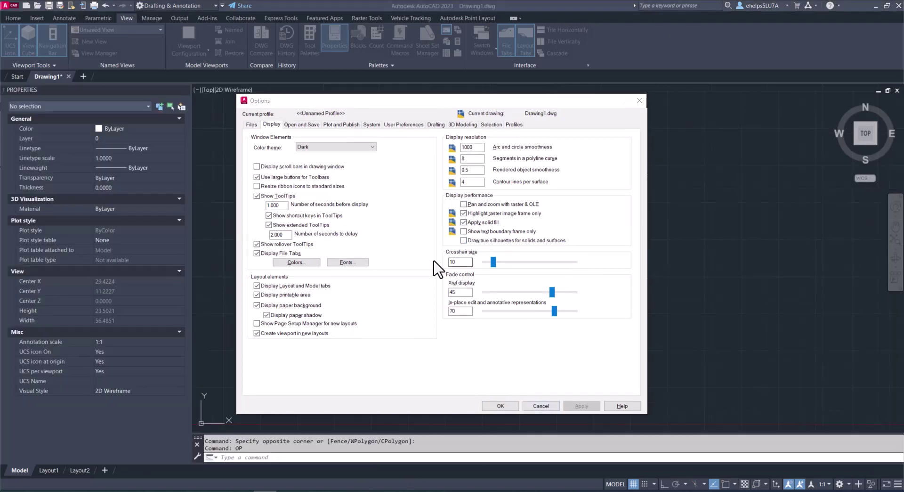
drag(494, 262, 550, 262)
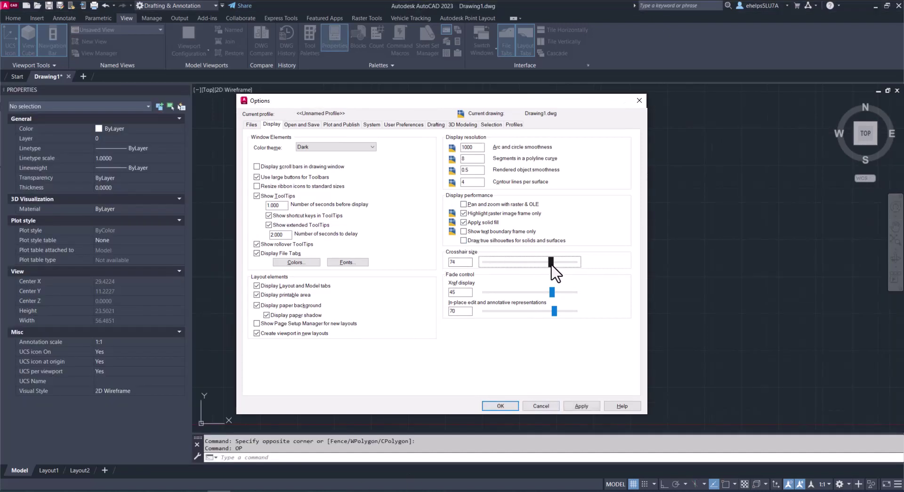
click(580, 404)
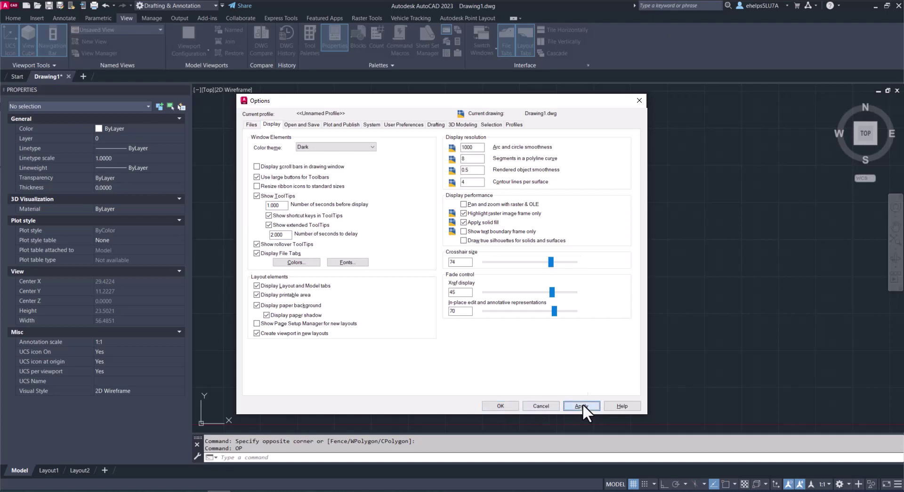
click(500, 405)
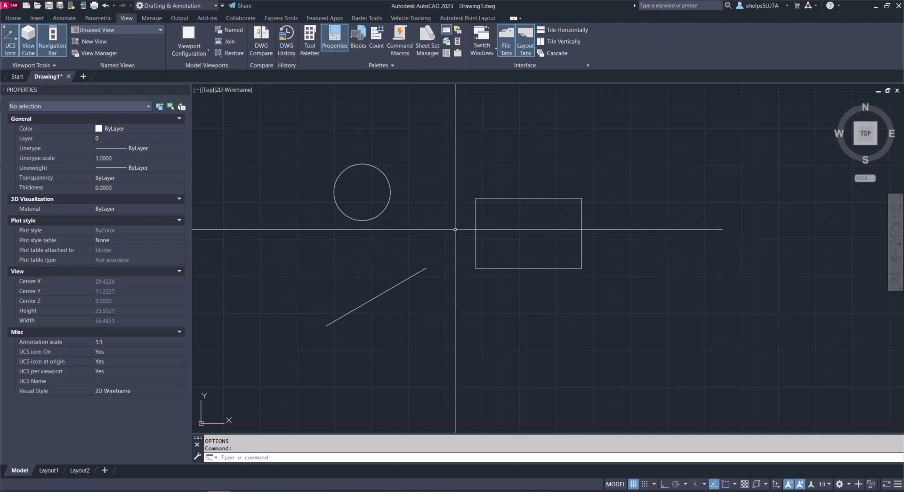
- Reopen the Options dialog and set the crosshair size to 10
key(Return)
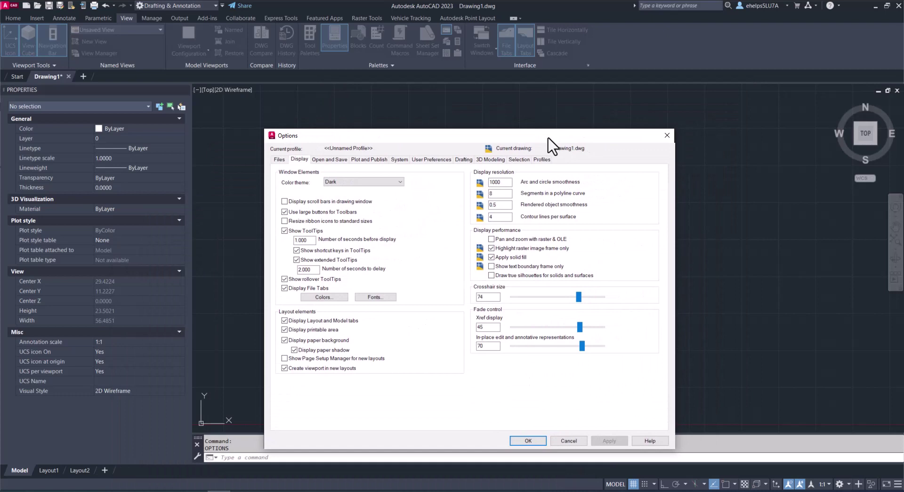
drag(547, 138, 536, 90)
drag(487, 249, 450, 251)
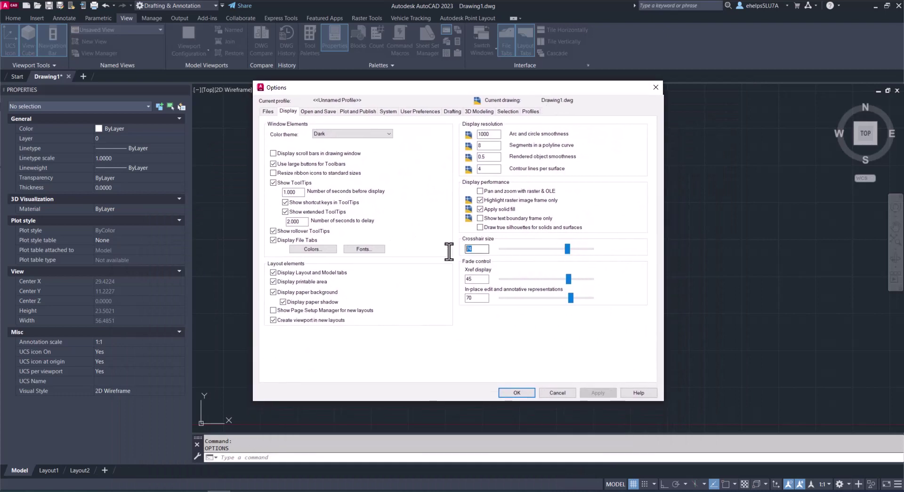
text(10)
click(525, 392)
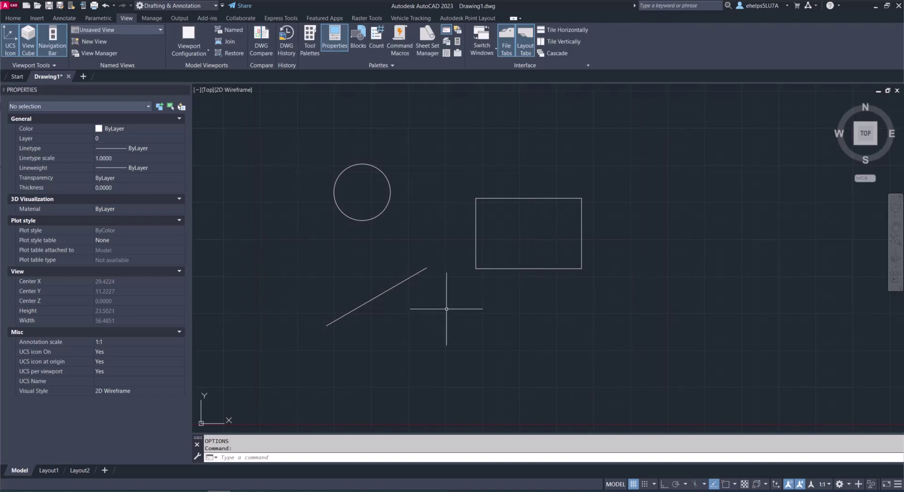
- Reopen the Options dialog and review the Right-Click Customization settings in the user preferences, then cancel them
click(219, 457)
key(Return)
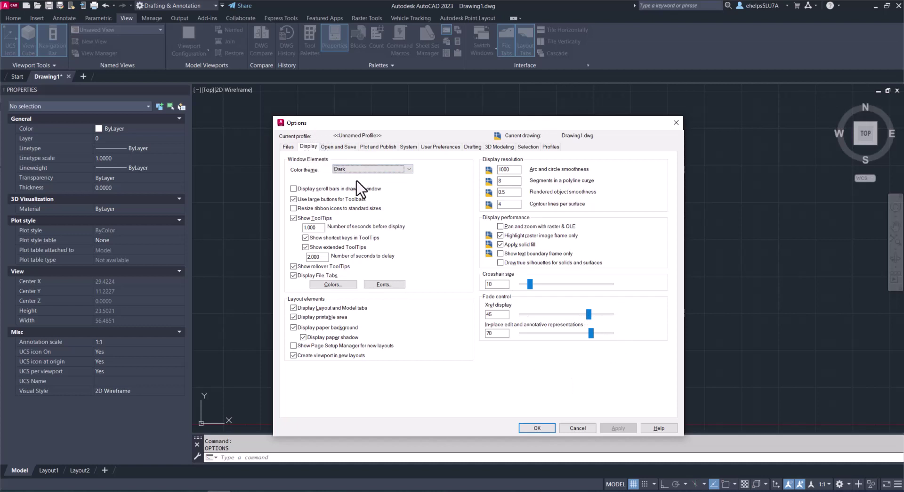
click(440, 148)
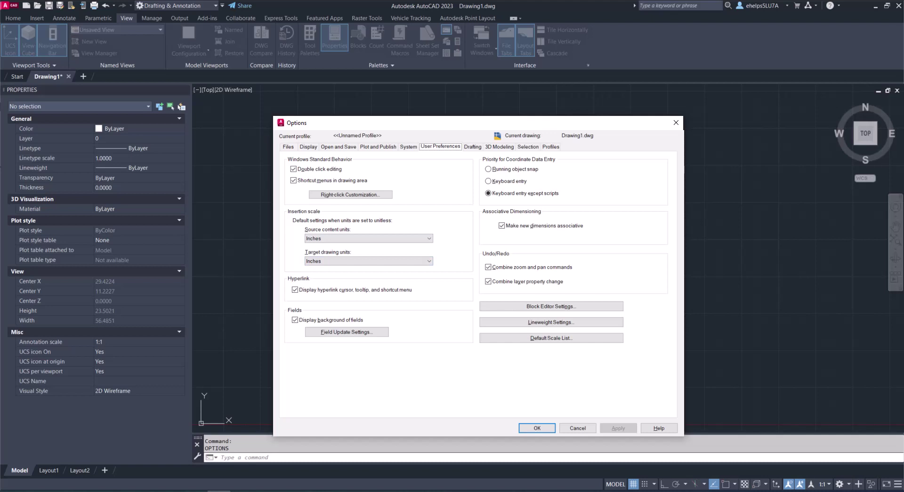
click(451, 192)
click(356, 194)
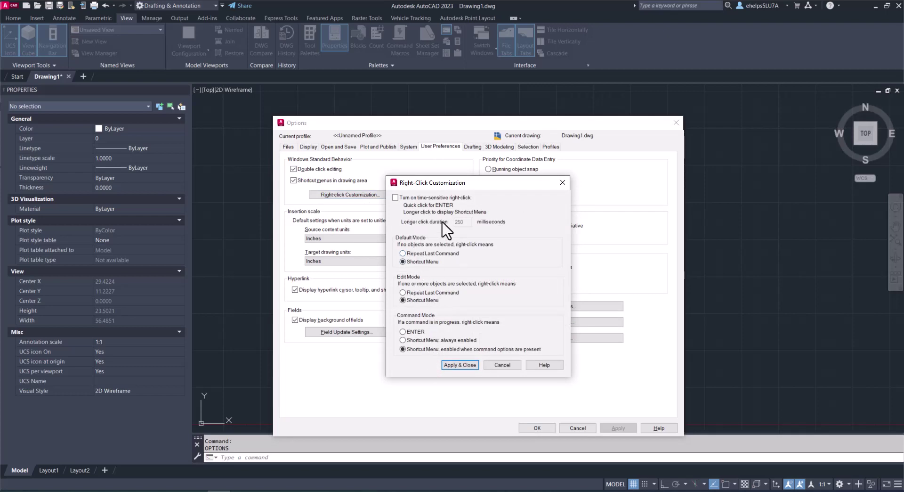
click(507, 366)
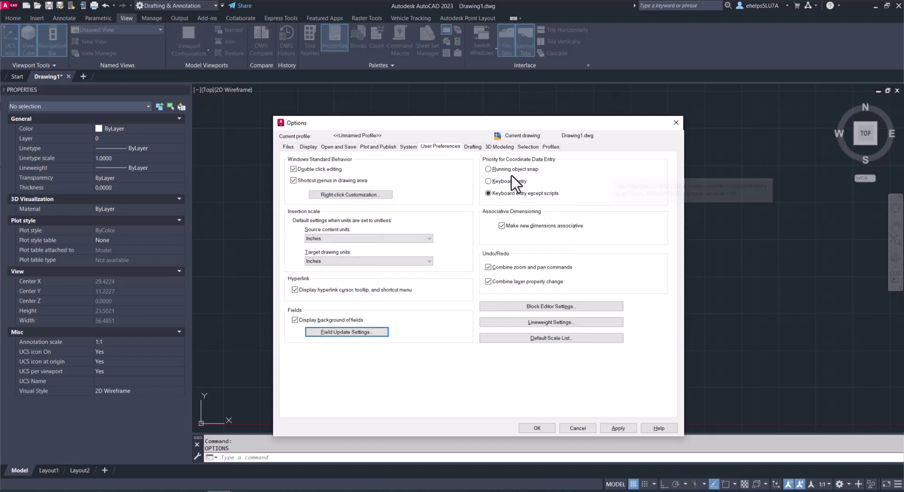
- Review the Block Editor Settings from the user preferences and cancel without changing them
click(588, 309)
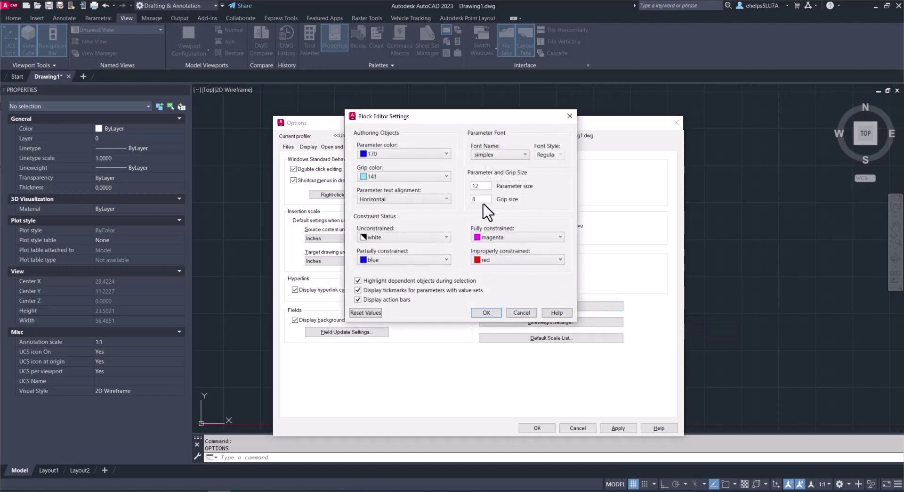
drag(442, 118, 406, 126)
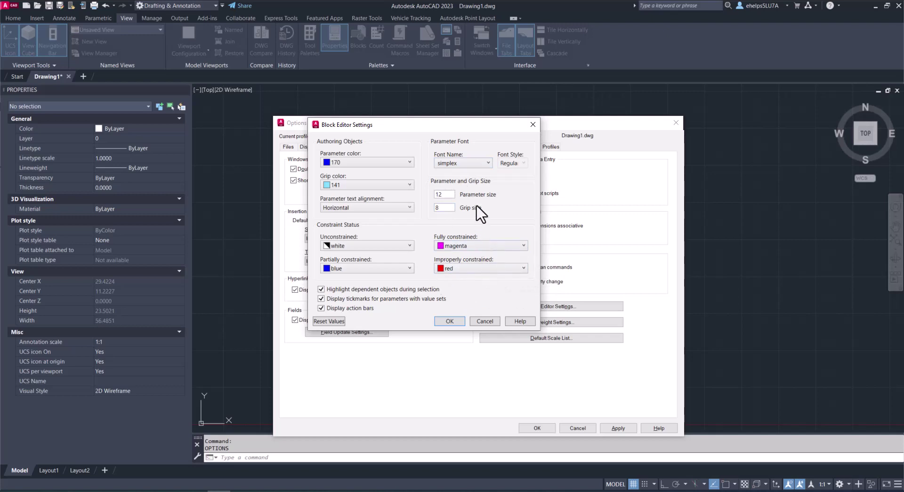
click(488, 321)
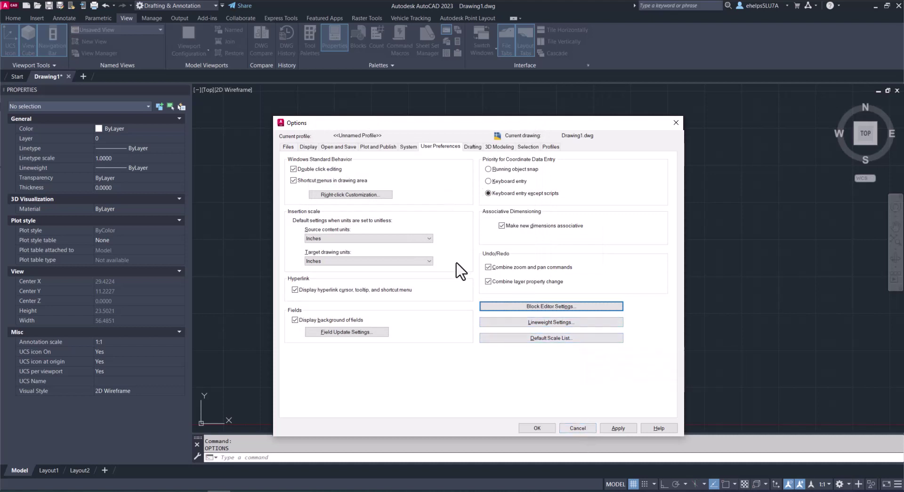
- Slightly enlarge the AutoSnap marker and reduce the aperture size in the drafting options
click(476, 147)
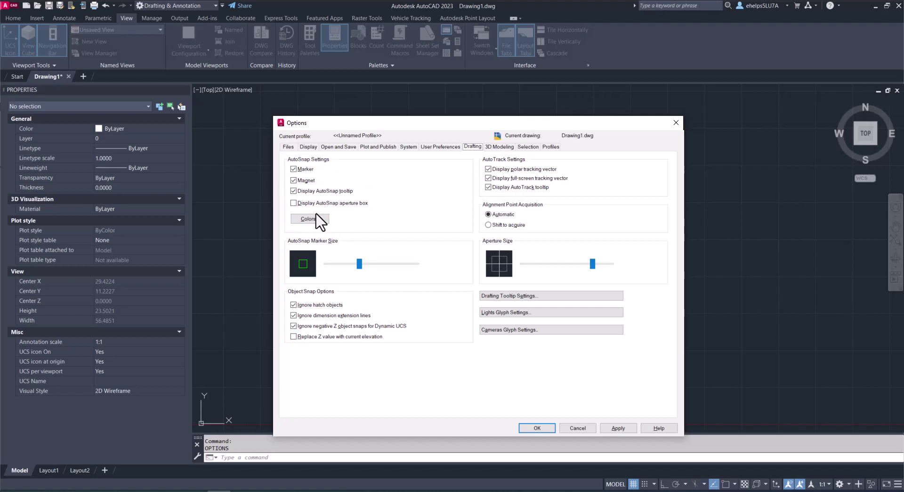
mouse_move(359, 264)
mouse_down()
mouse_move(412, 265)
mouse_move(349, 266)
mouse_move(397, 265)
mouse_move(366, 267)
mouse_move(375, 273)
mouse_move(386, 258)
mouse_move(373, 271)
mouse_move(400, 264)
mouse_move(369, 264)
mouse_move(403, 265)
mouse_move(369, 267)
mouse_up()
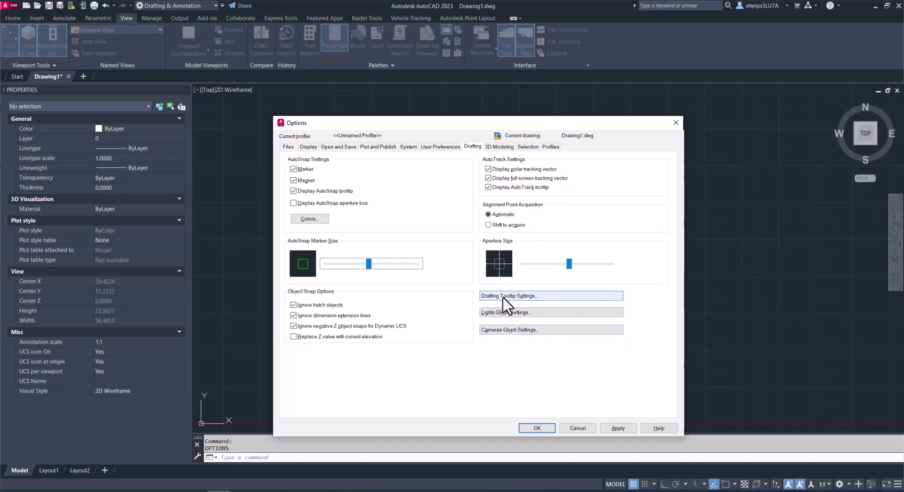
- Open the drafting tooltip appearance settings and view the tooltip color options without changing them
click(554, 296)
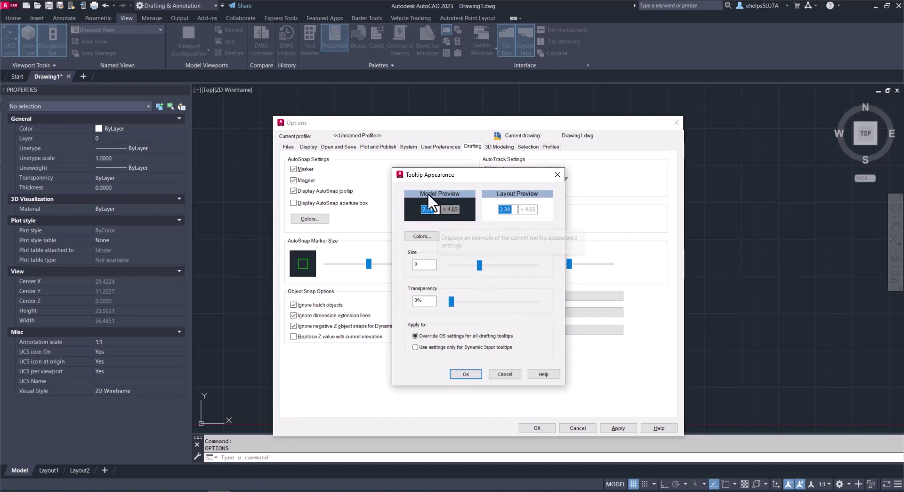
click(419, 237)
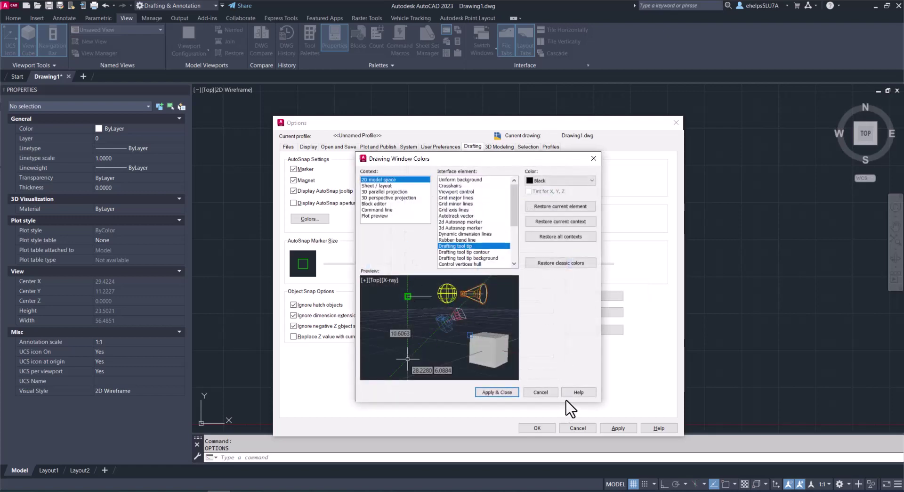
click(540, 392)
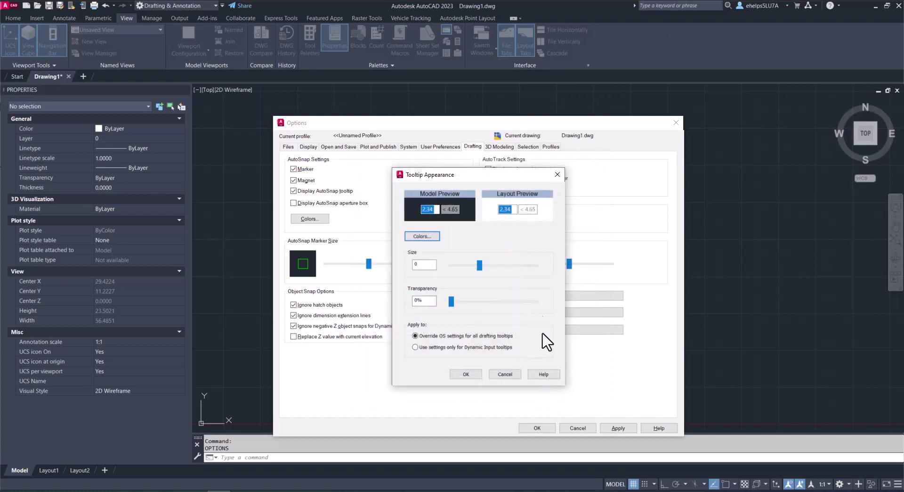
- Set the drafting tooltip size to 1, try a transparency of 19% and lower it again
mouse_move(483, 263)
mouse_down()
mouse_move(453, 264)
mouse_move(536, 263)
mouse_move(489, 265)
mouse_up()
key(Page_Down)
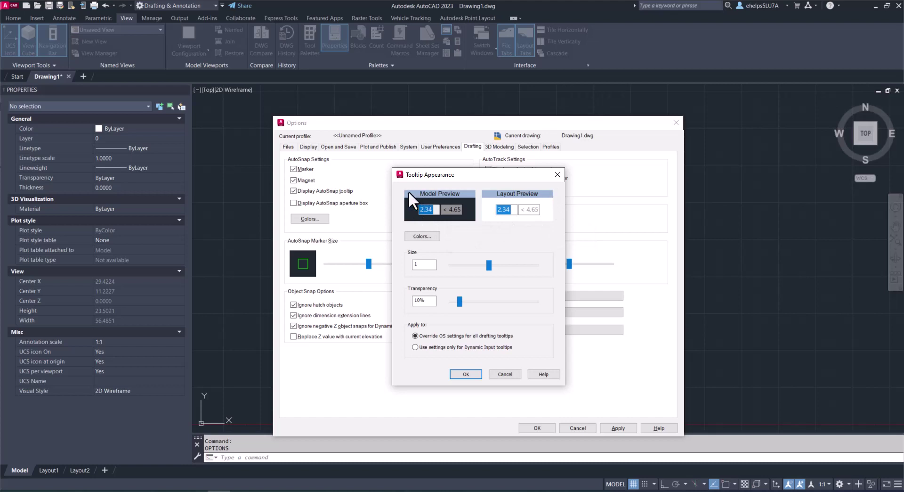
mouse_move(460, 301)
mouse_down()
mouse_move(497, 308)
mouse_move(479, 317)
mouse_move(462, 311)
mouse_up()
drag(465, 302, 452, 302)
key(Return)
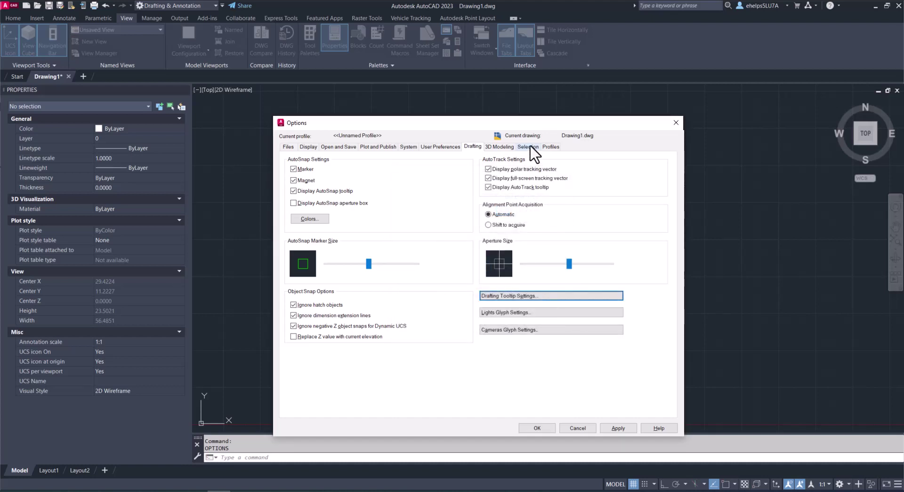
- Enlarge the pickbox and the grip size slightly in the selection options
click(529, 147)
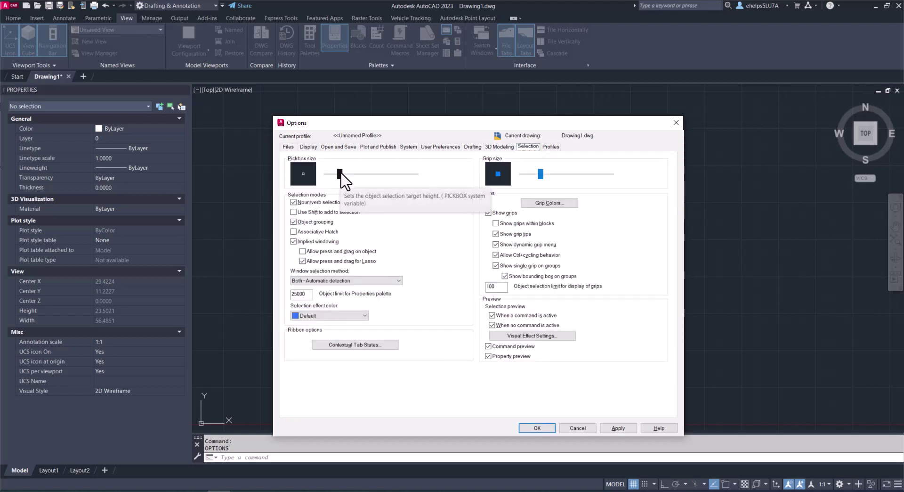
mouse_move(339, 174)
mouse_down()
mouse_move(366, 175)
mouse_move(353, 176)
mouse_up()
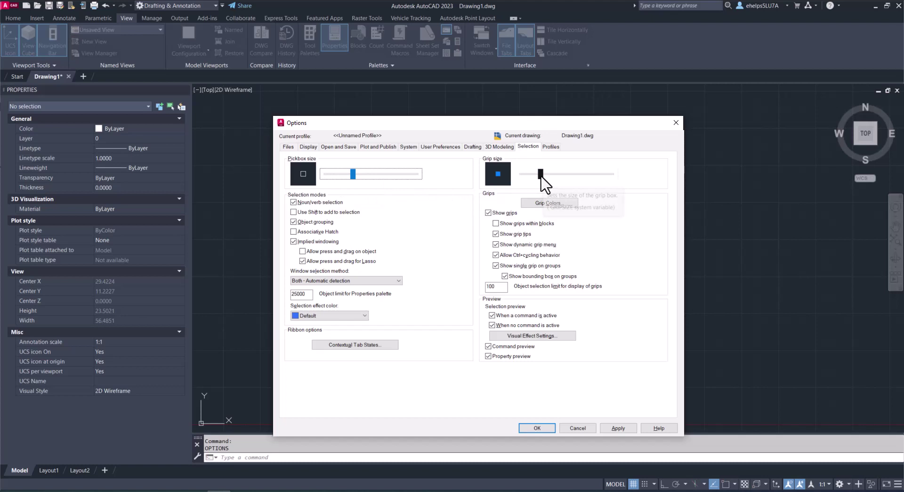
mouse_move(545, 178)
mouse_down()
mouse_move(592, 180)
mouse_move(554, 173)
mouse_up()
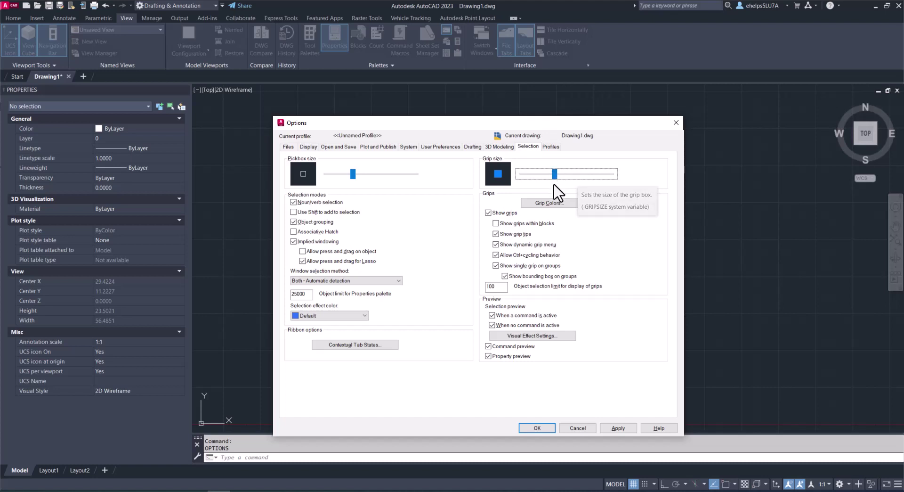
- Reduce the grip size slightly in the selection options and view the grip color settings without changing them
drag(556, 174, 550, 175)
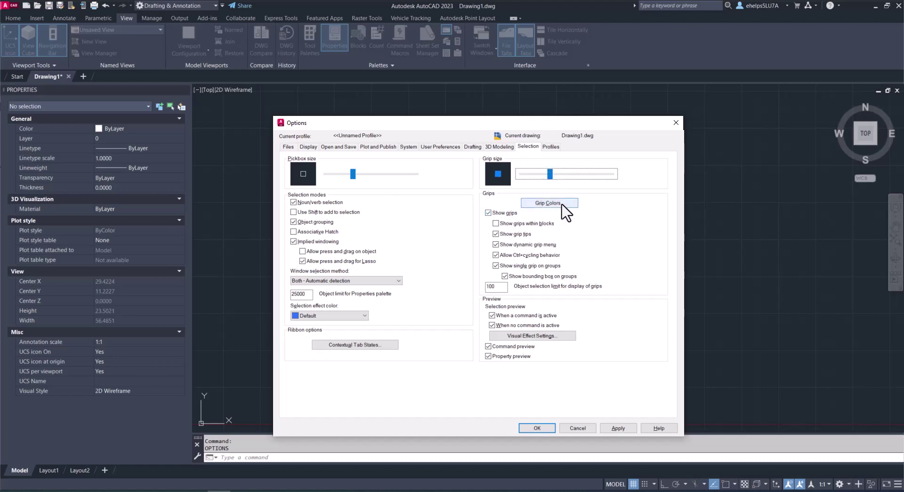
click(549, 202)
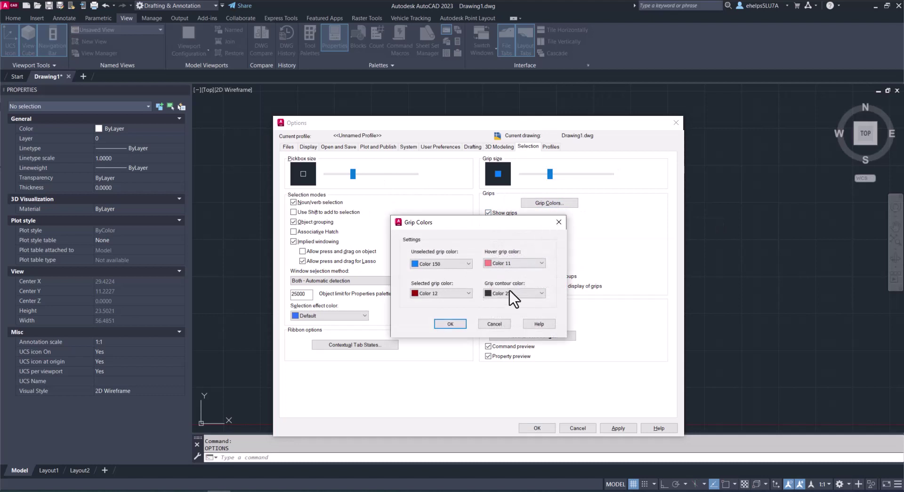
click(496, 324)
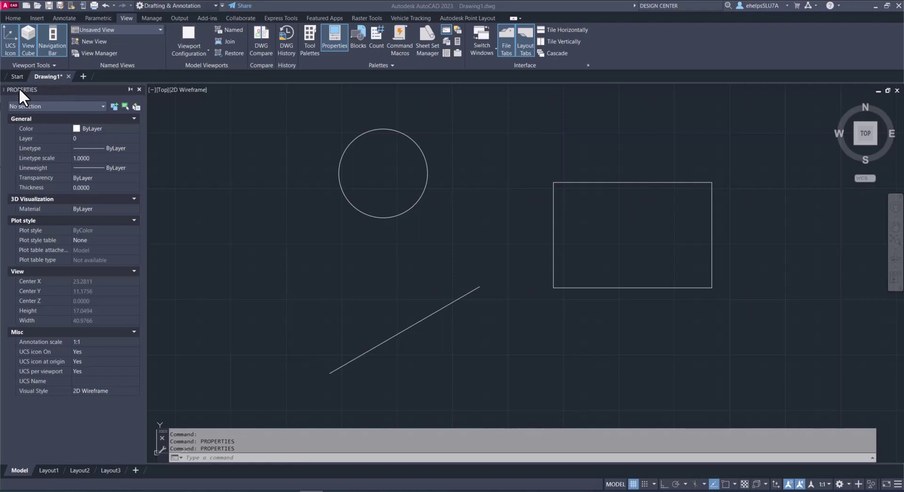
- Undock the Properties palette so it floats beside the circle, and turn on its auto-hide
click(19, 87)
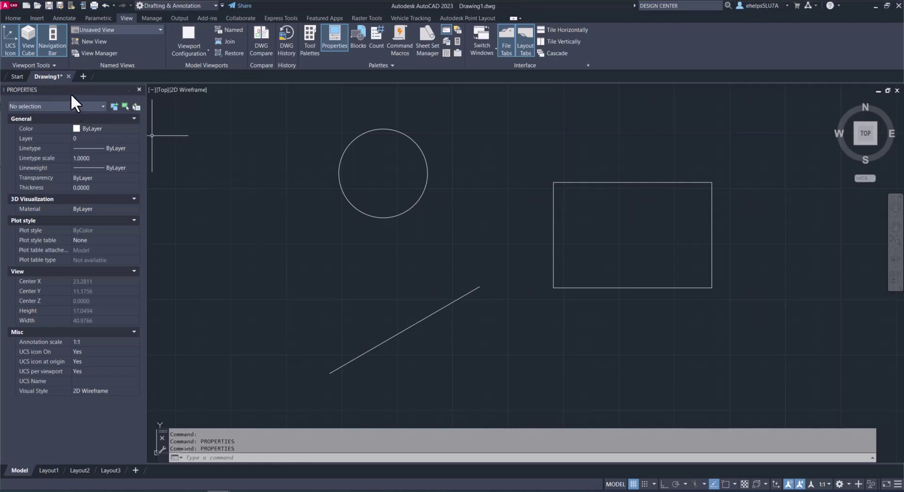
mouse_move(31, 88)
mouse_down()
mouse_move(92, 102)
mouse_move(202, 195)
mouse_move(204, 181)
mouse_up()
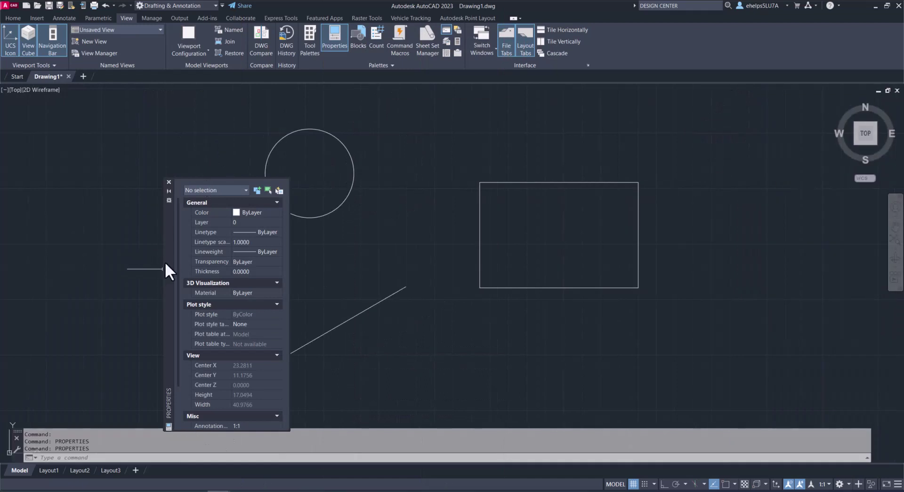
drag(165, 265, 55, 206)
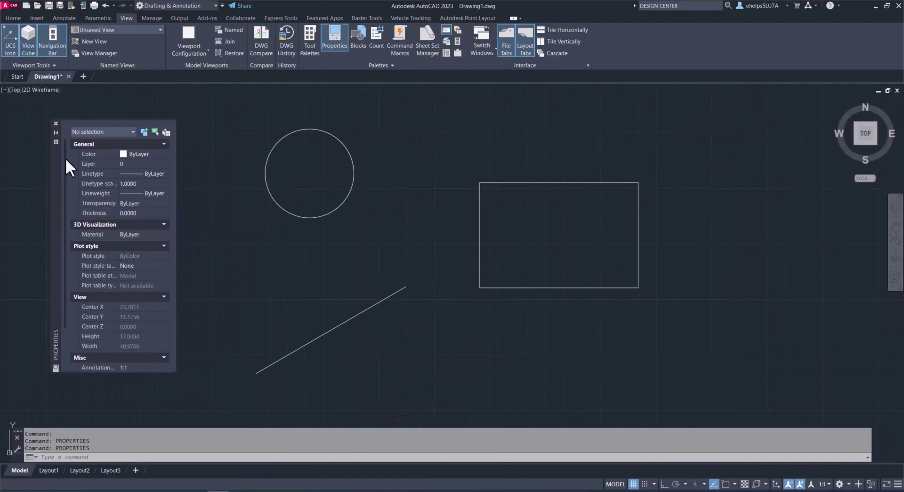
click(54, 132)
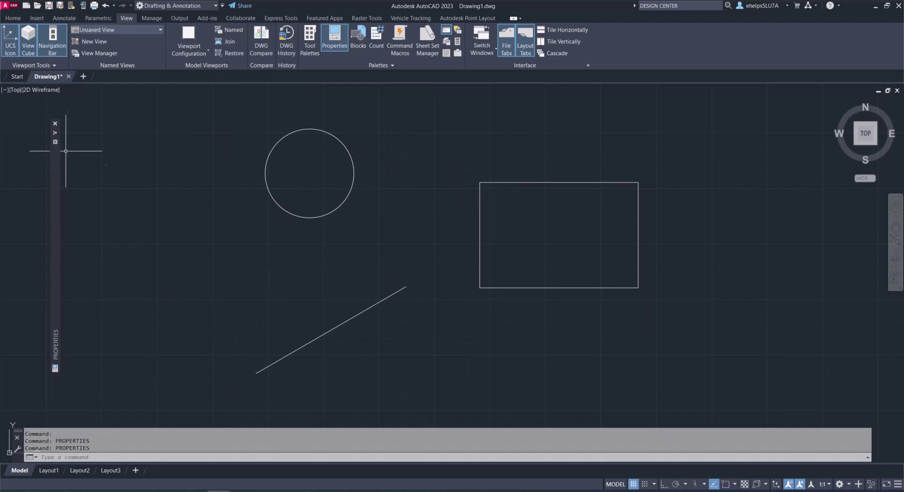
mouse_move(55, 130)
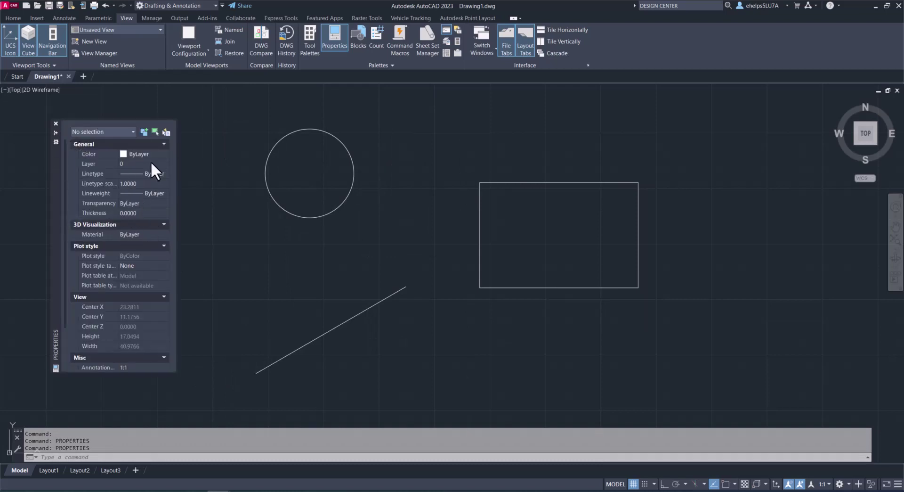
click(141, 183)
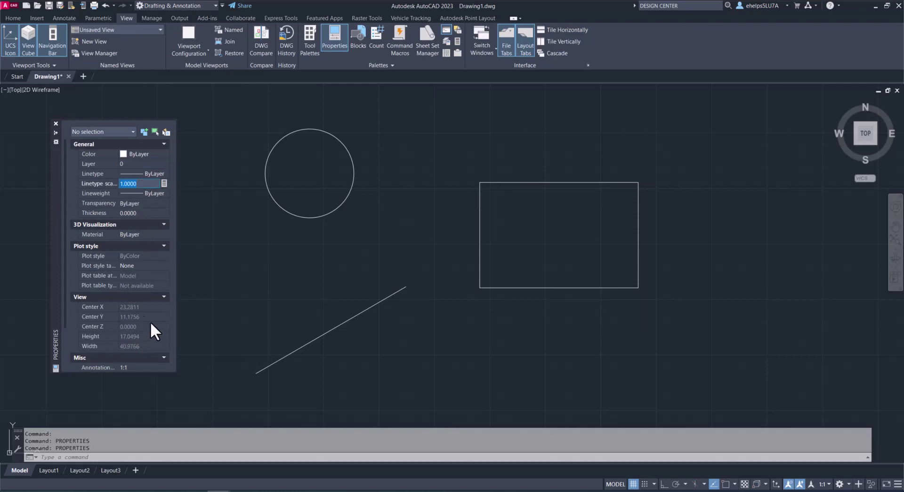
- Anchor the Properties palette with the Anchor Right option and turn off Allow Docking for it
click(56, 141)
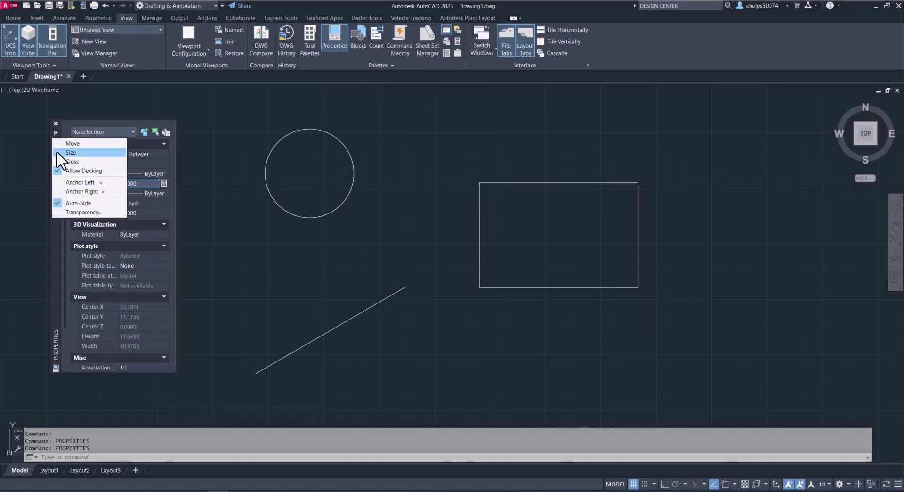
click(99, 192)
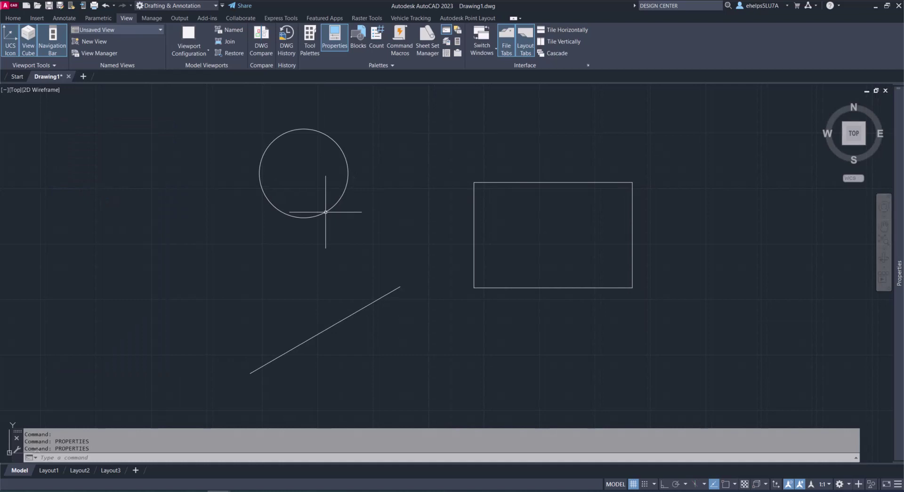
mouse_move(900, 264)
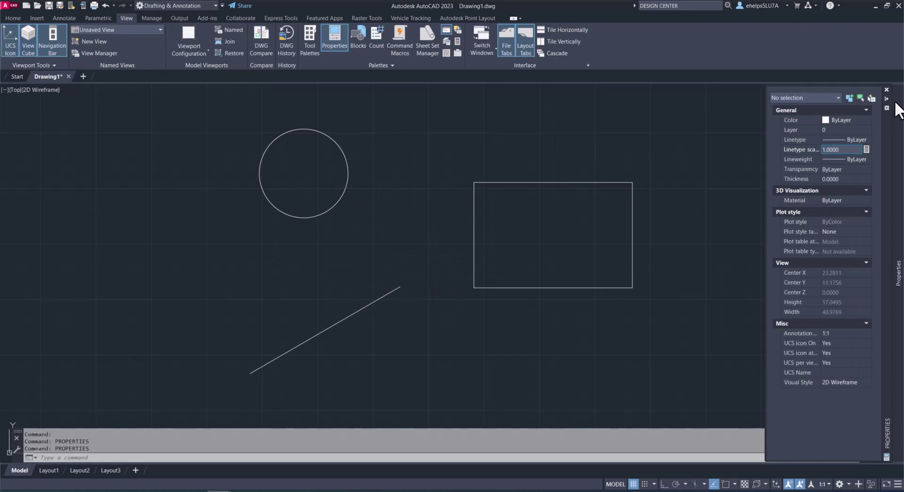
click(886, 108)
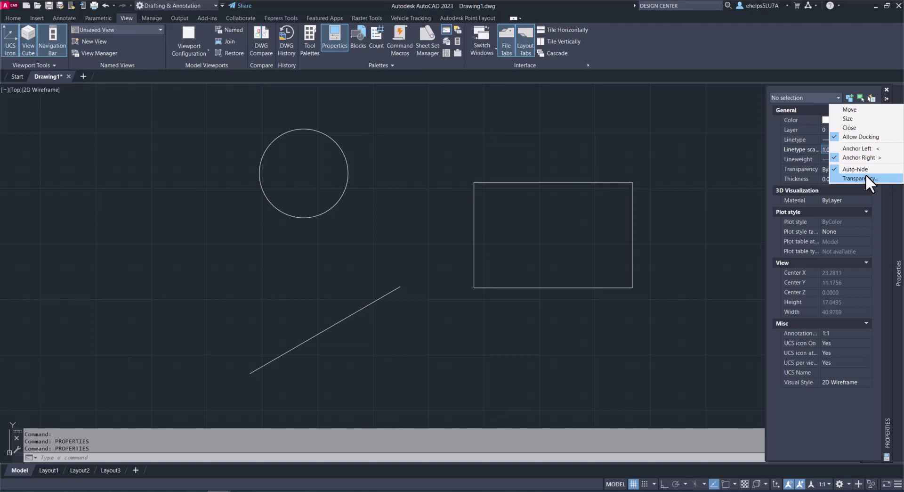
click(860, 137)
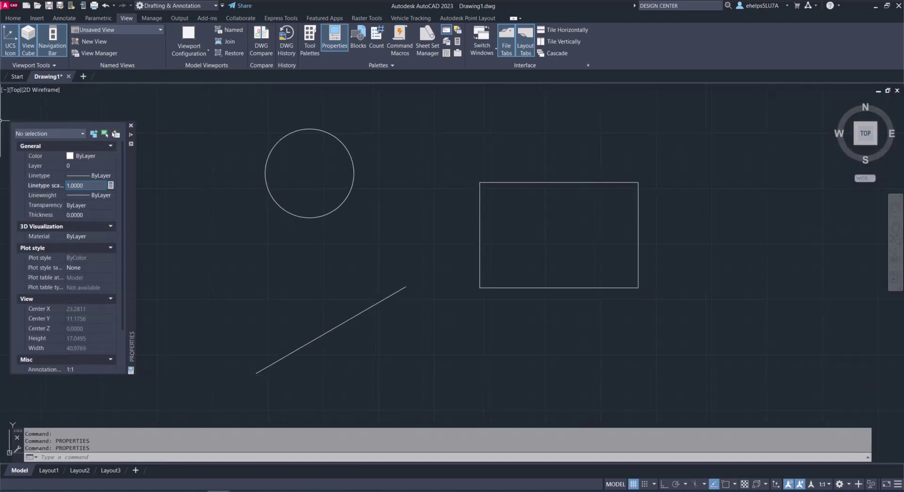
- Turn Allow Docking back on for the Properties palette and dock it along the drawing area's right side
click(131, 134)
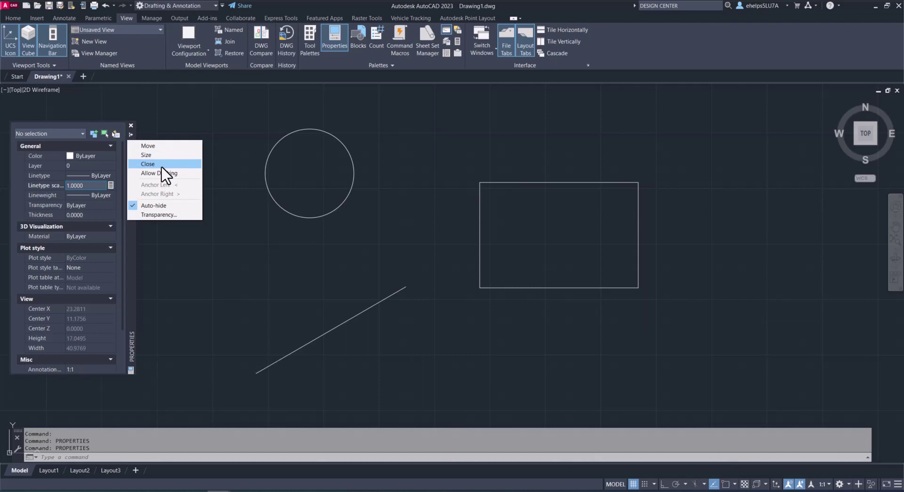
click(163, 173)
mouse_move(129, 176)
mouse_down()
mouse_move(357, 227)
mouse_move(679, 254)
mouse_move(889, 172)
mouse_move(900, 178)
mouse_up()
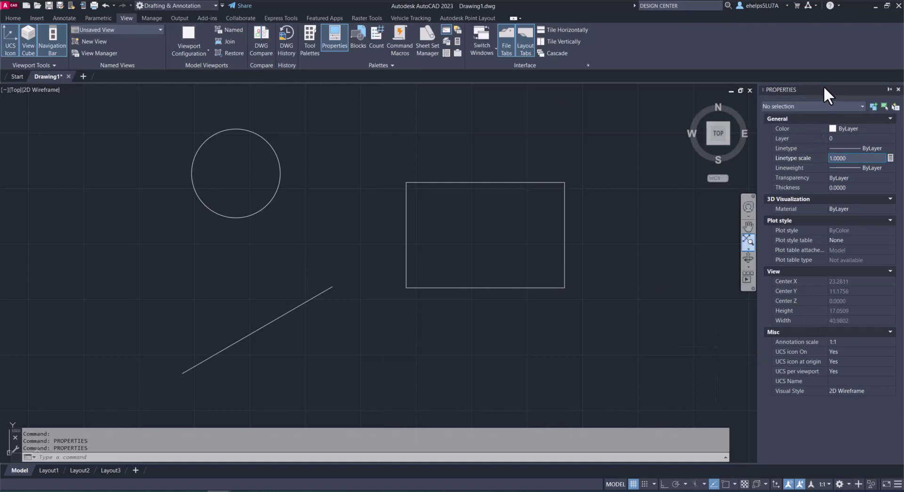
- Float the Properties palette over the drawing again and enlarge it so that the full property names fit
mouse_move(823, 85)
mouse_down()
mouse_move(533, 129)
mouse_move(579, 228)
mouse_move(195, 213)
mouse_up()
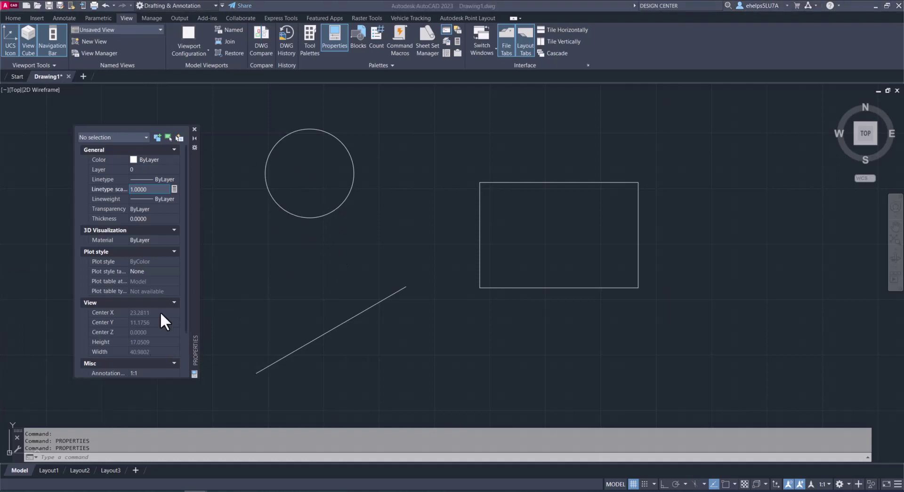
drag(74, 375, 23, 431)
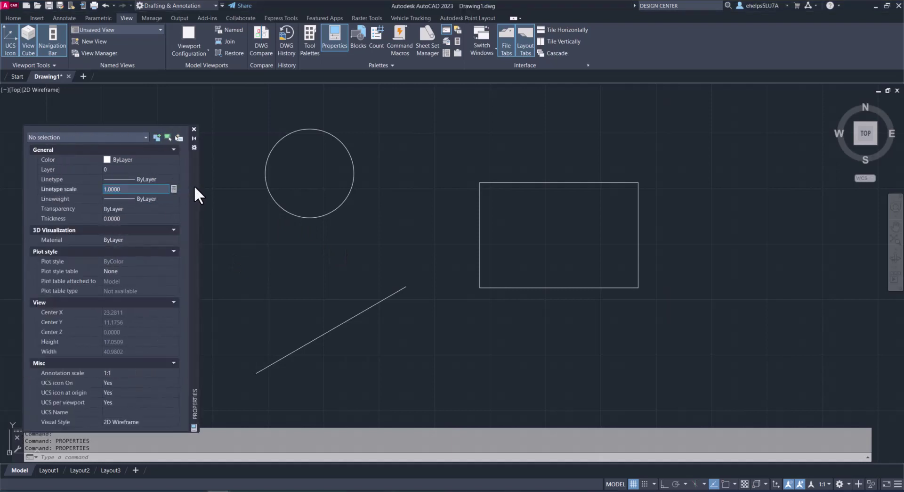
drag(195, 187, 260, 160)
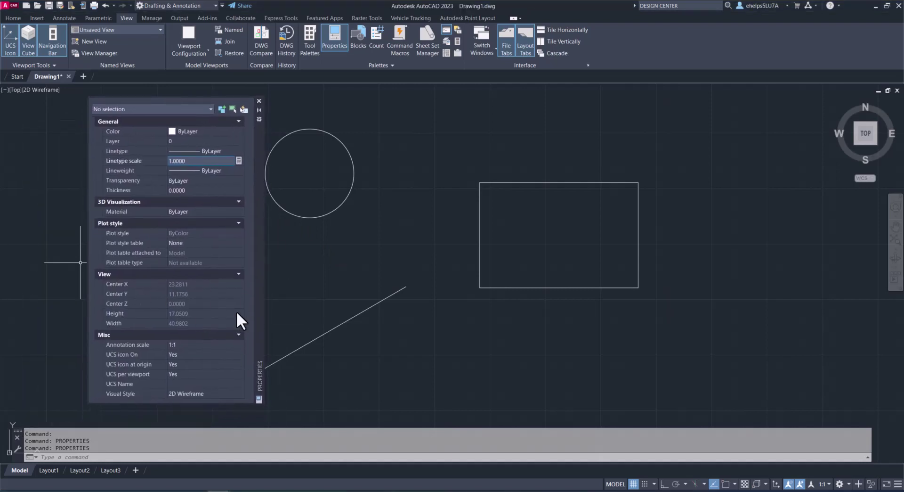
drag(258, 229, 235, 232)
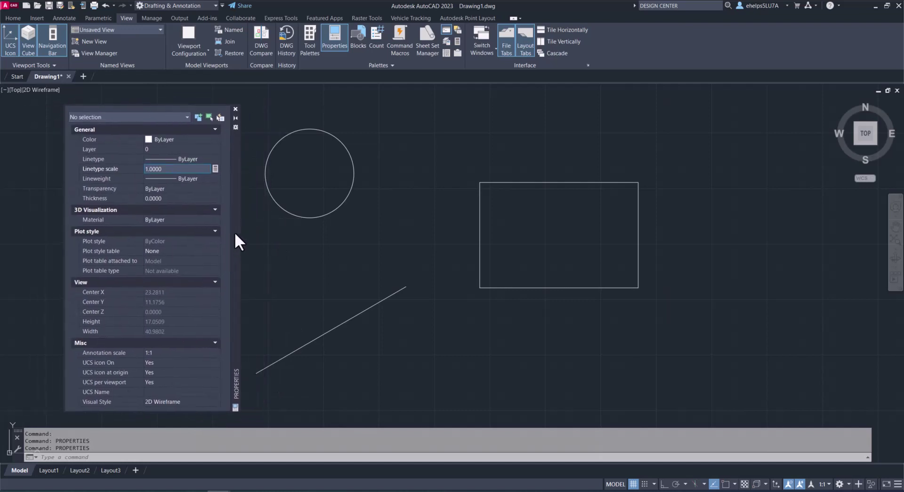
click(65, 105)
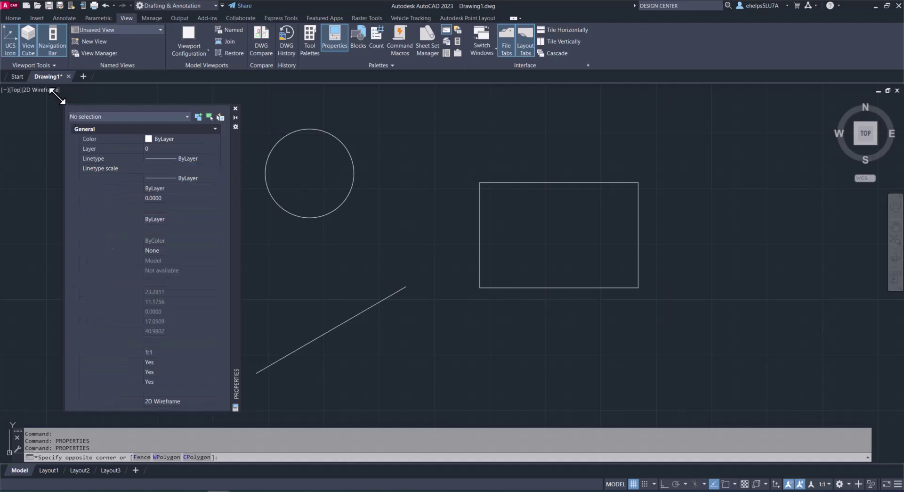
drag(64, 106, 2, 53)
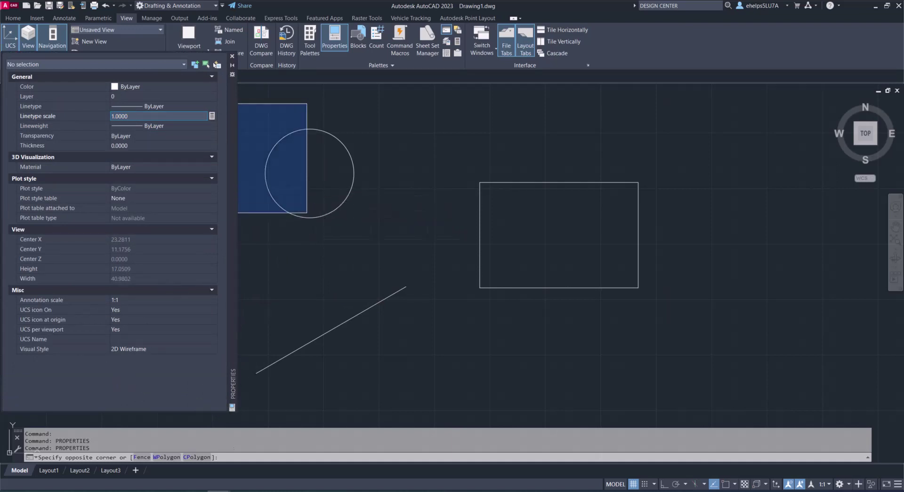
- Select the circle, set its radius to 5 and close the Properties palette
click(305, 208)
click(297, 215)
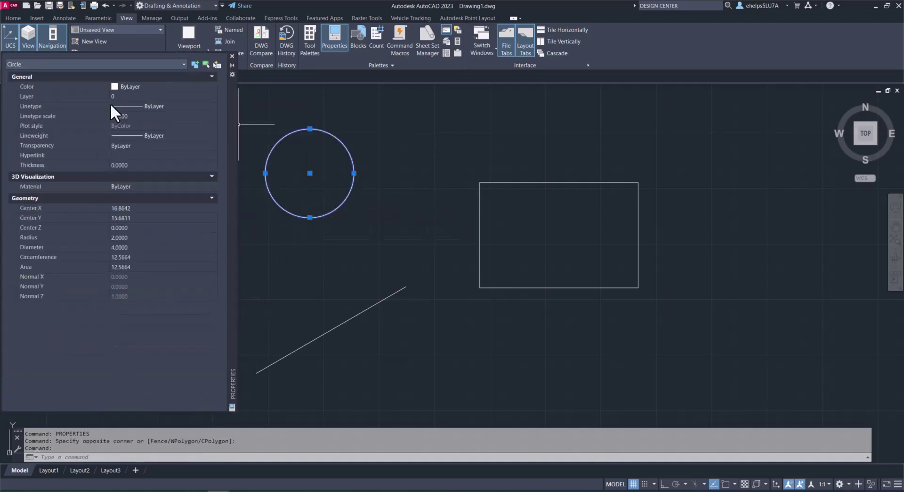
click(139, 237)
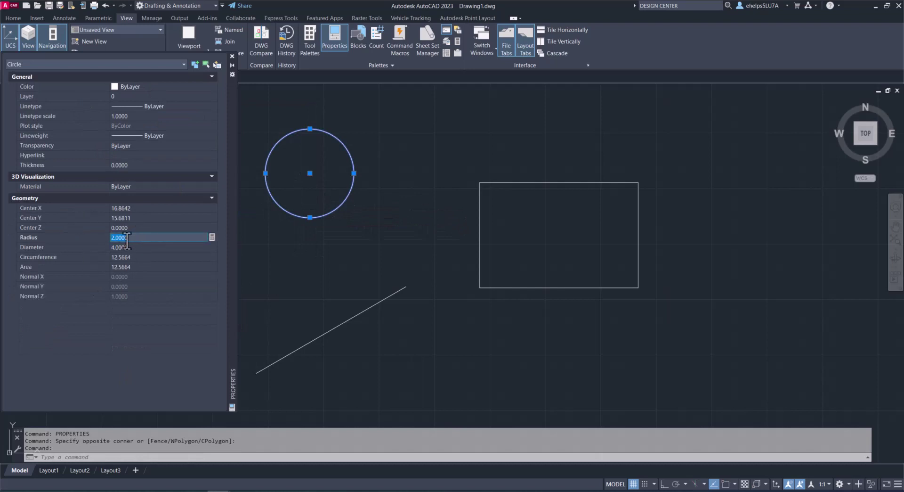
text(5)
key(Return)
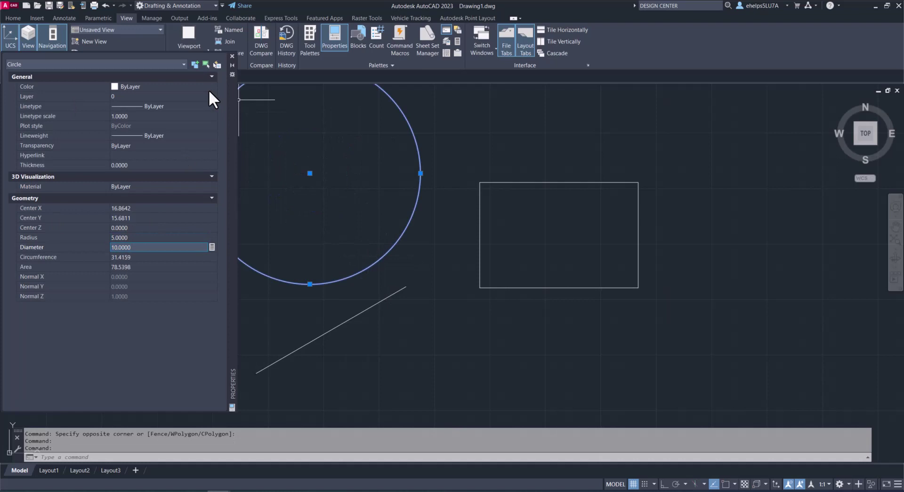
click(233, 64)
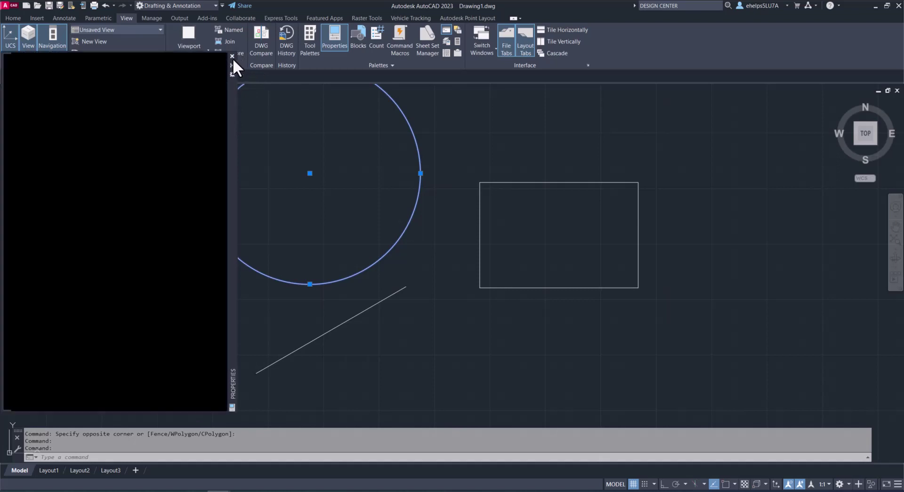
click(232, 56)
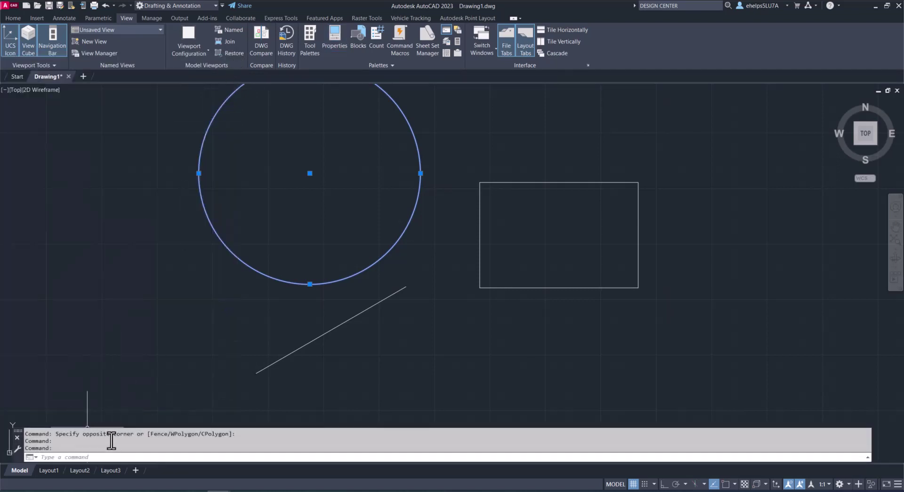
- Move the command line window into the drawing, dock it below the drawing area and decline closing it
drag(17, 455, 30, 362)
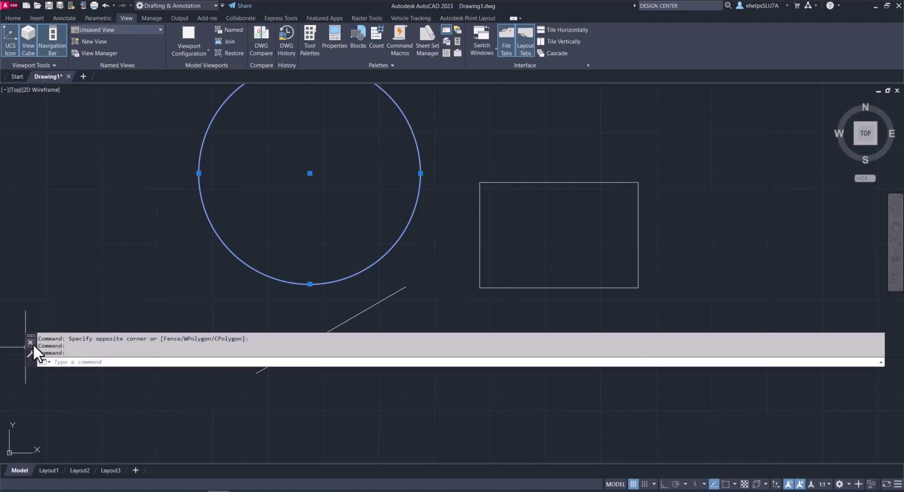
mouse_move(34, 352)
mouse_down()
mouse_move(7, 485)
mouse_move(5, 453)
mouse_up()
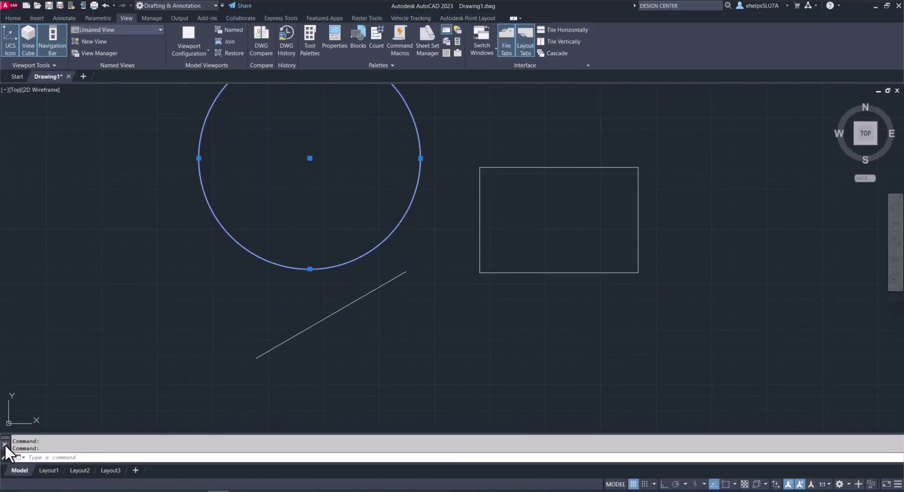
click(4, 443)
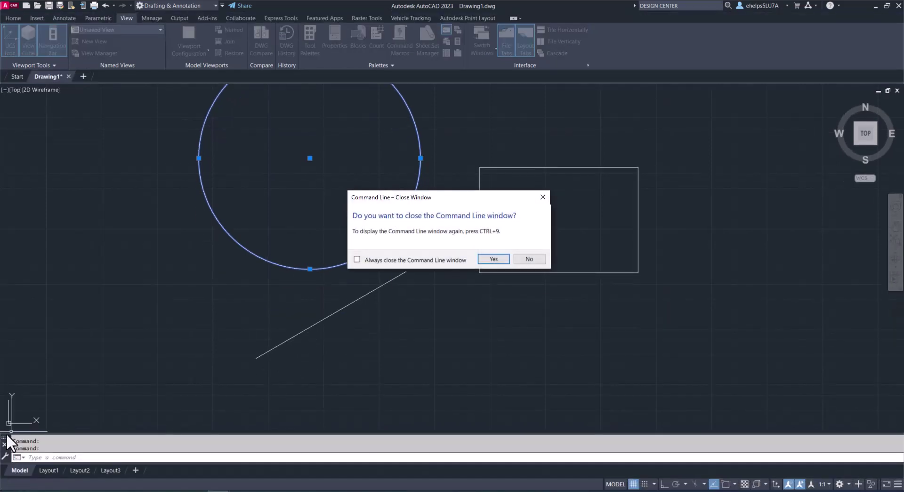
click(526, 259)
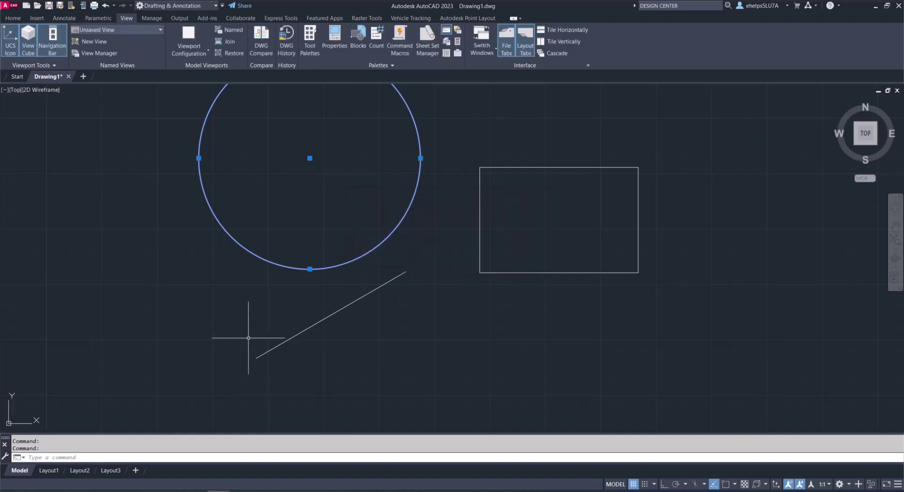
mouse_move(6, 438)
mouse_down()
mouse_move(20, 423)
mouse_move(105, 90)
mouse_move(21, 8)
mouse_move(5, 33)
mouse_move(5, 21)
mouse_move(3, 466)
mouse_up()
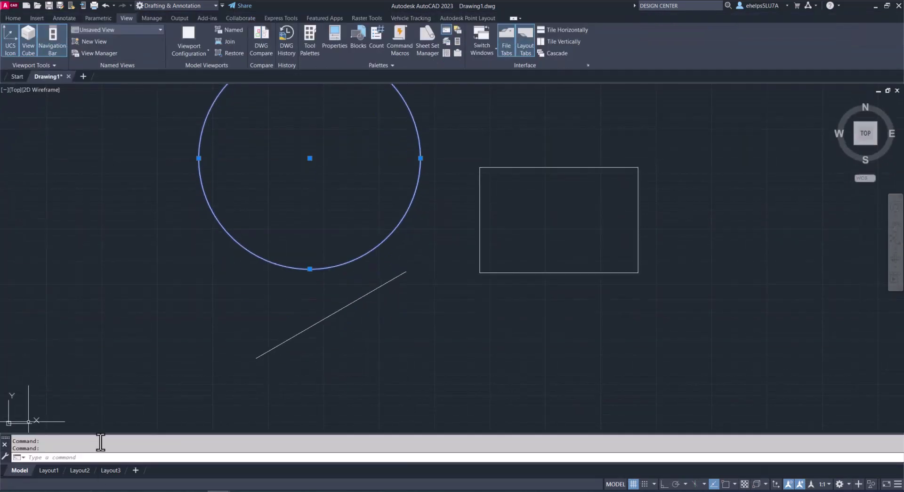
- View the command line's input settings and try autocompleting OP to the OPENSHEETSET command
click(4, 455)
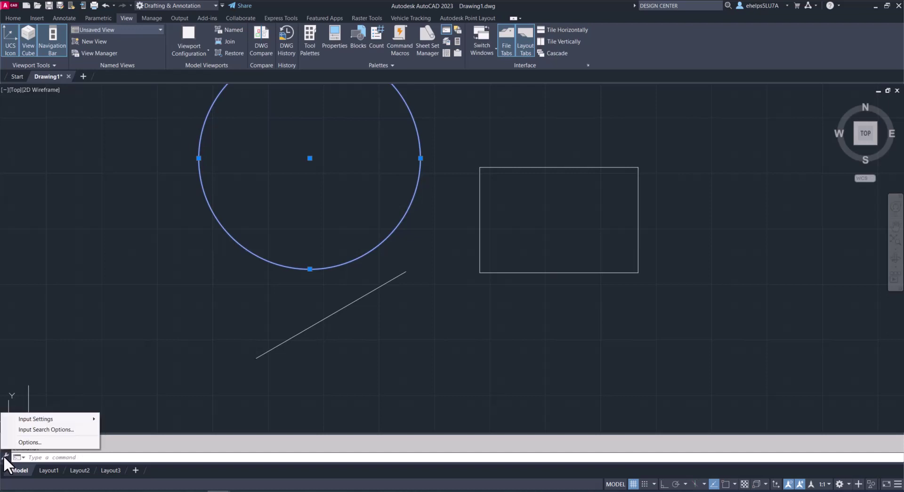
mouse_move(92, 418)
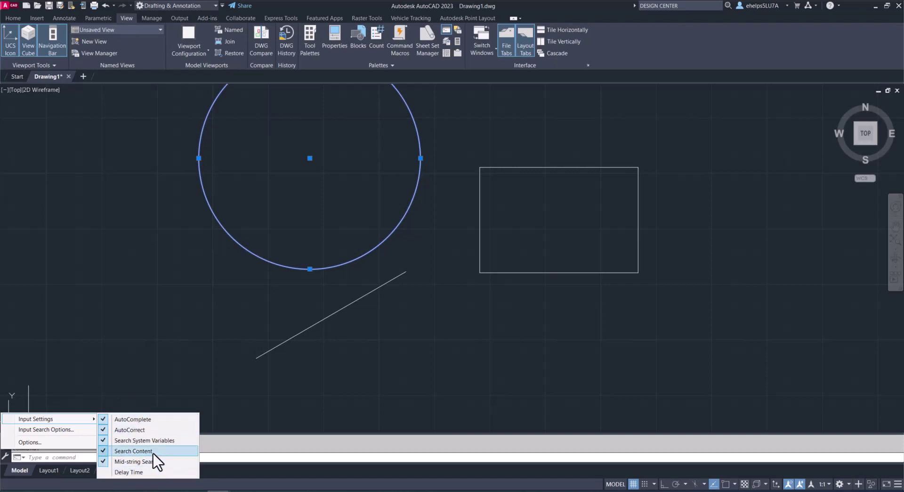
click(232, 455)
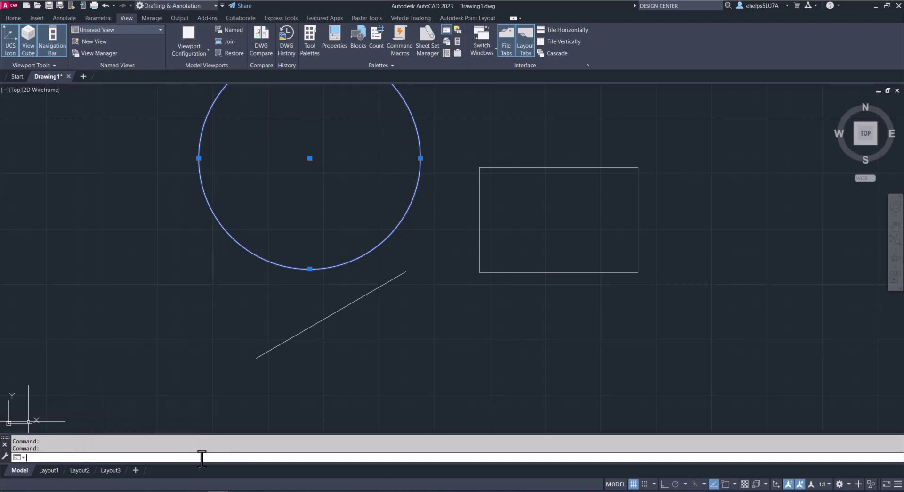
text(OPENSHEETSET)
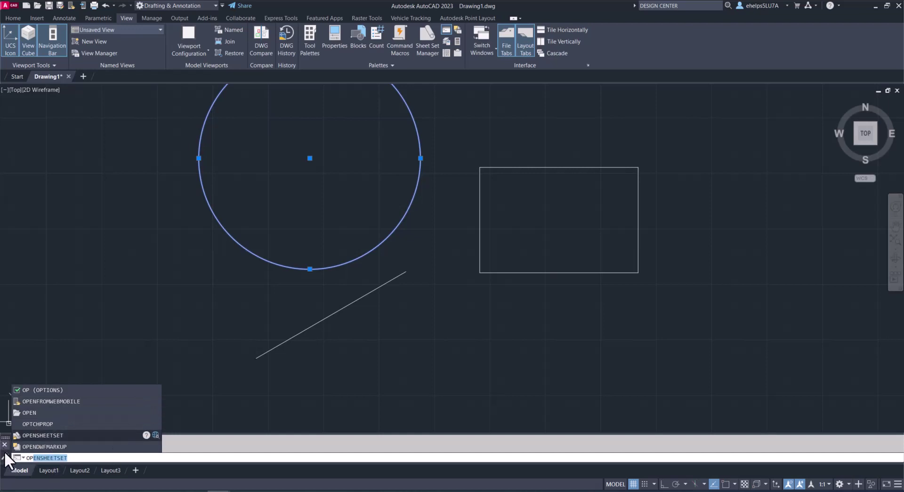
key(Right)
- View the Options dialog from the command line's customization settings and close it without making changes
click(5, 456)
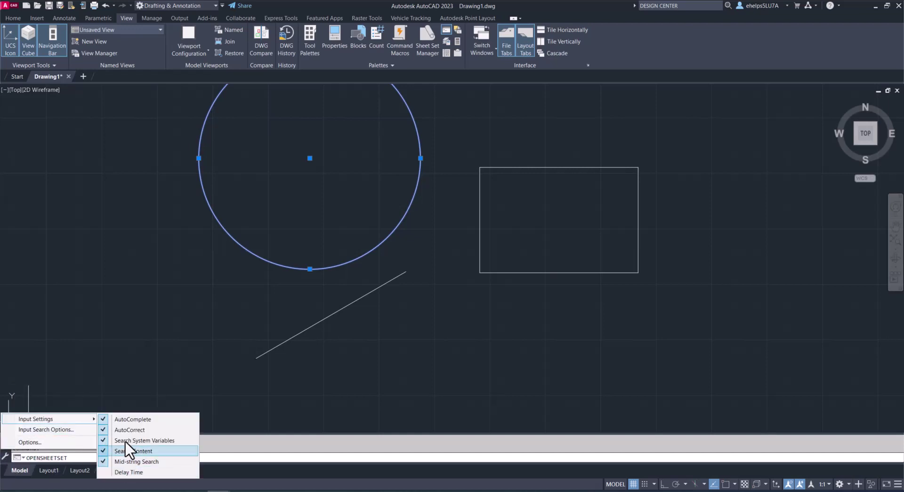
click(27, 439)
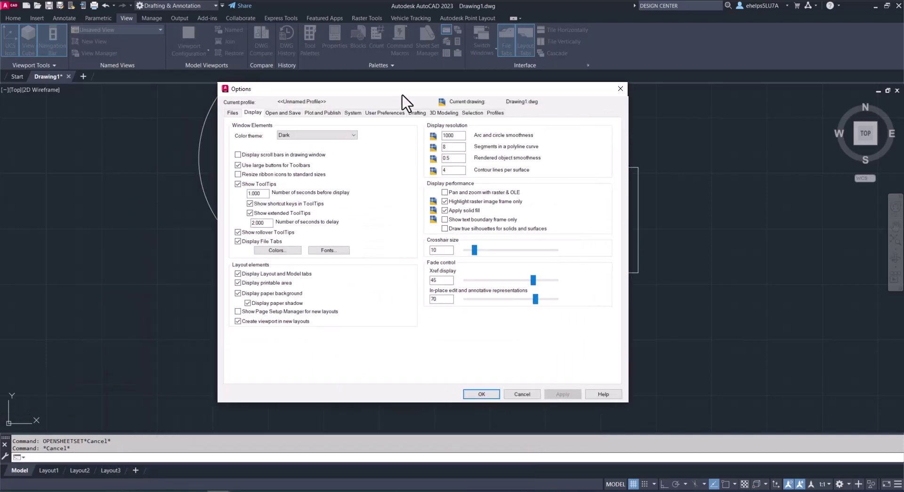
click(621, 88)
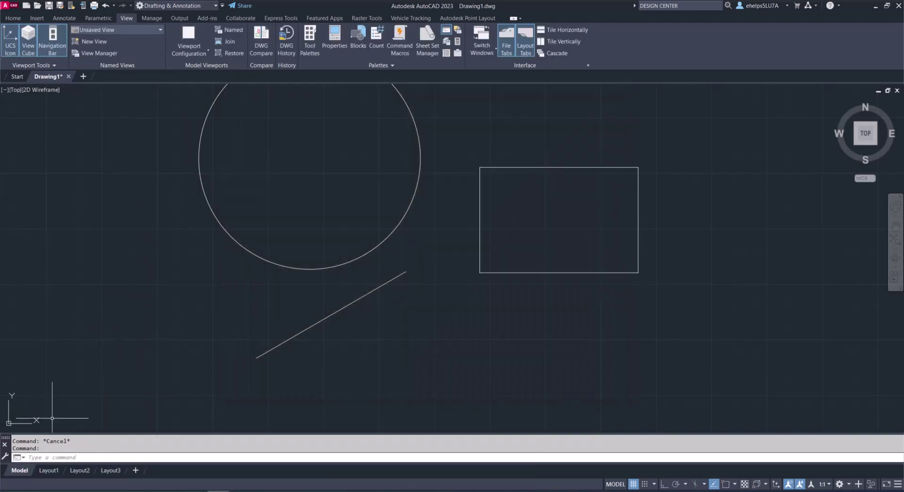